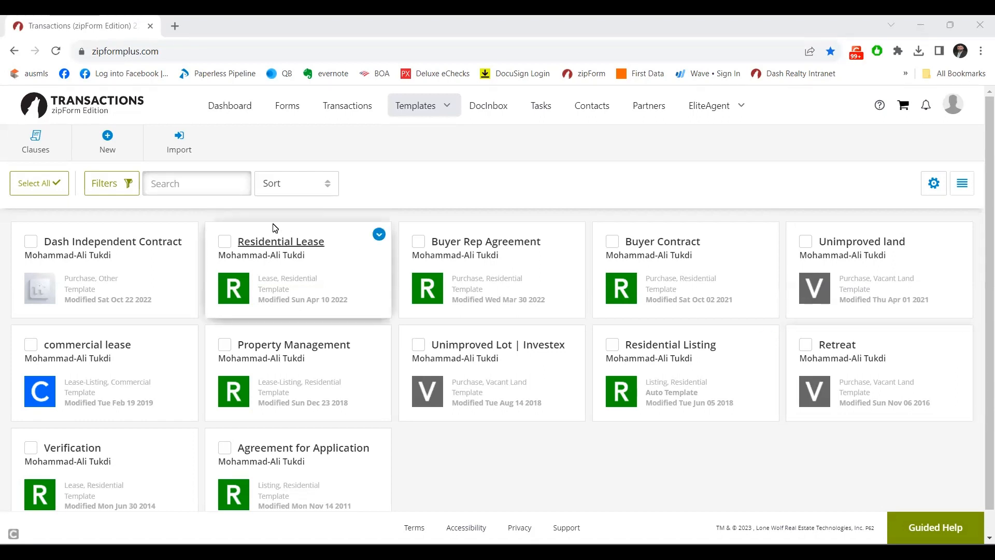
# Go from the dashboard to the list of saved templates.
pyautogui.click(236, 111)
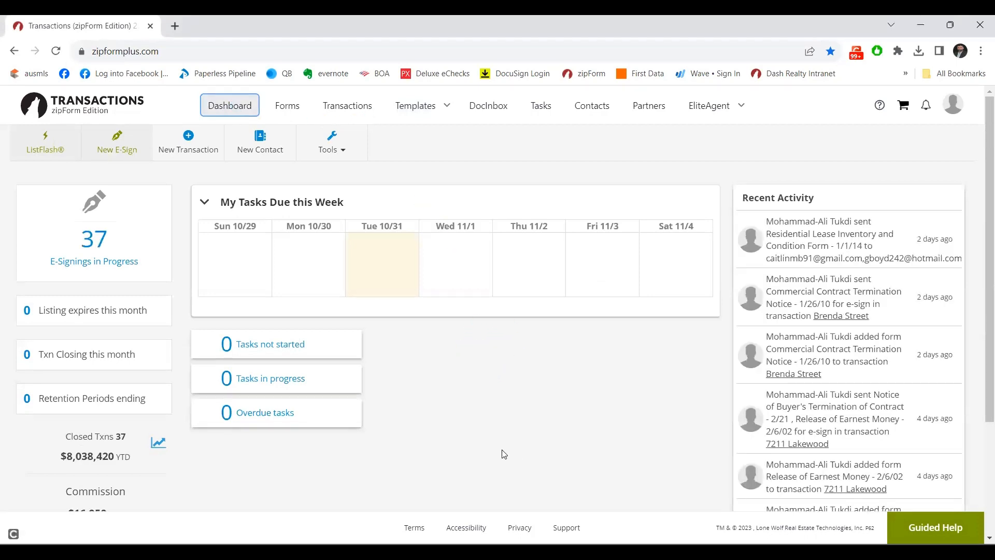
pyautogui.click(447, 111)
pyautogui.click(409, 138)
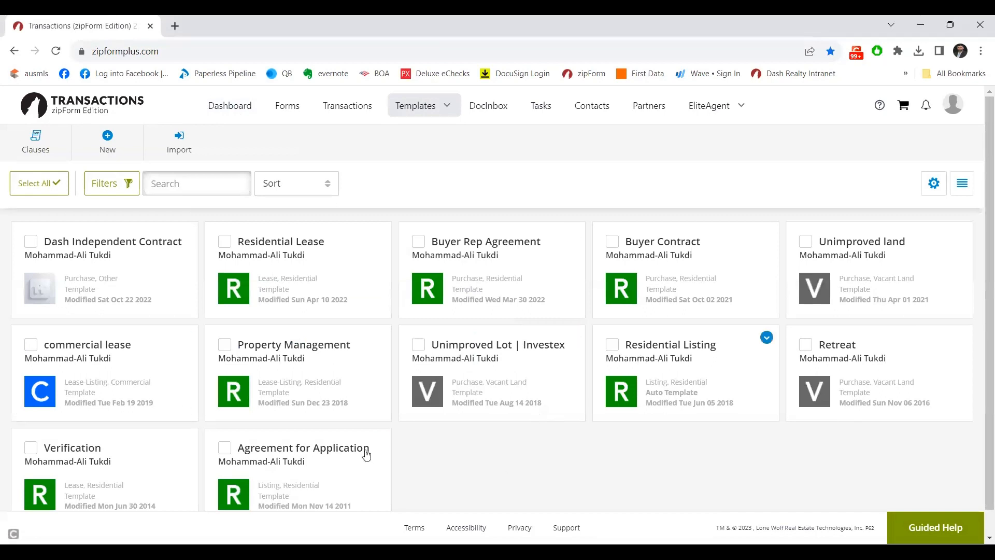
# Create a Residential purchase template named 'Single Family Home' and save it.
pyautogui.click(107, 137)
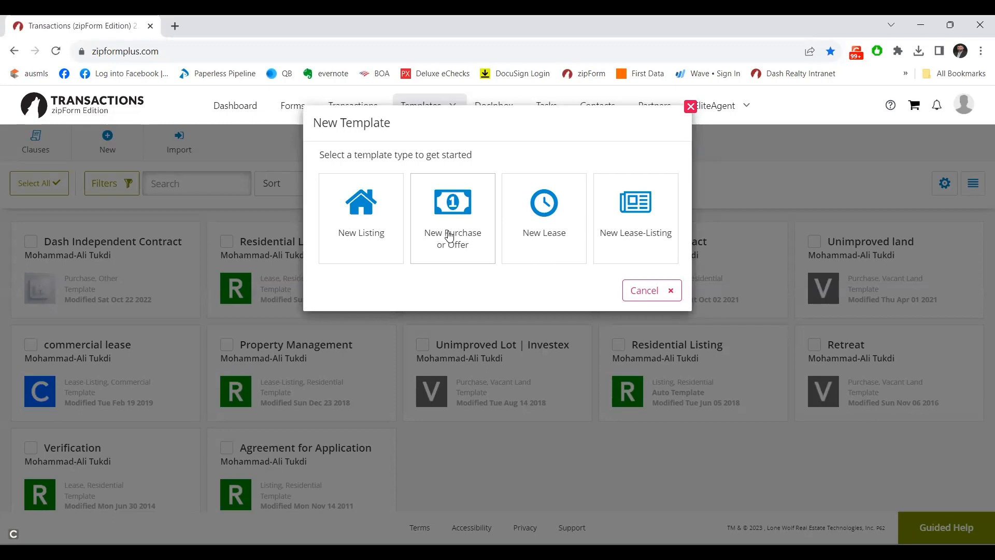
pyautogui.click(448, 232)
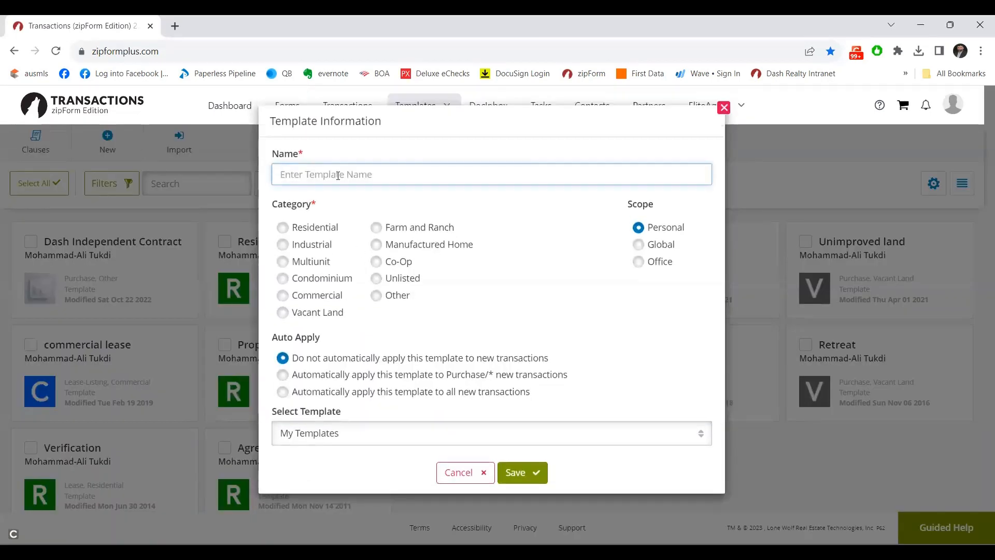
pyautogui.write('Single Family Home')
pyautogui.click(283, 229)
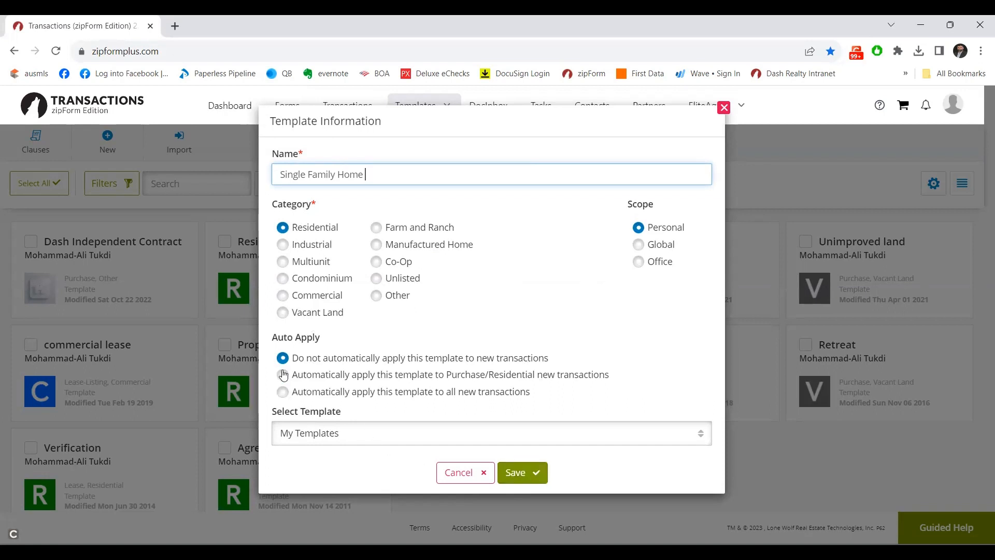
pyautogui.click(522, 473)
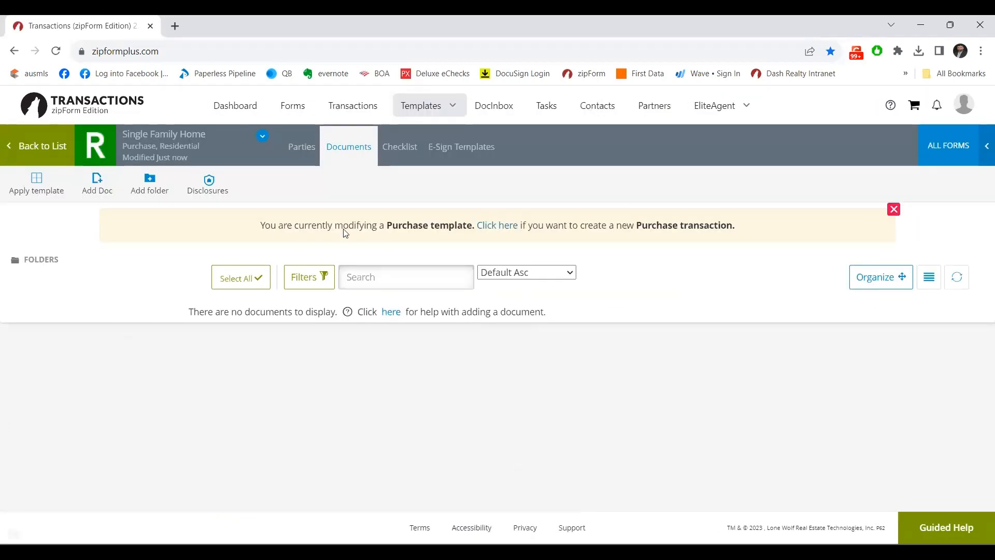
# Switch the form library to Texas Realtors and add the 1-4 Family Residential Contract (Resale).
pyautogui.rightClick(951, 143)
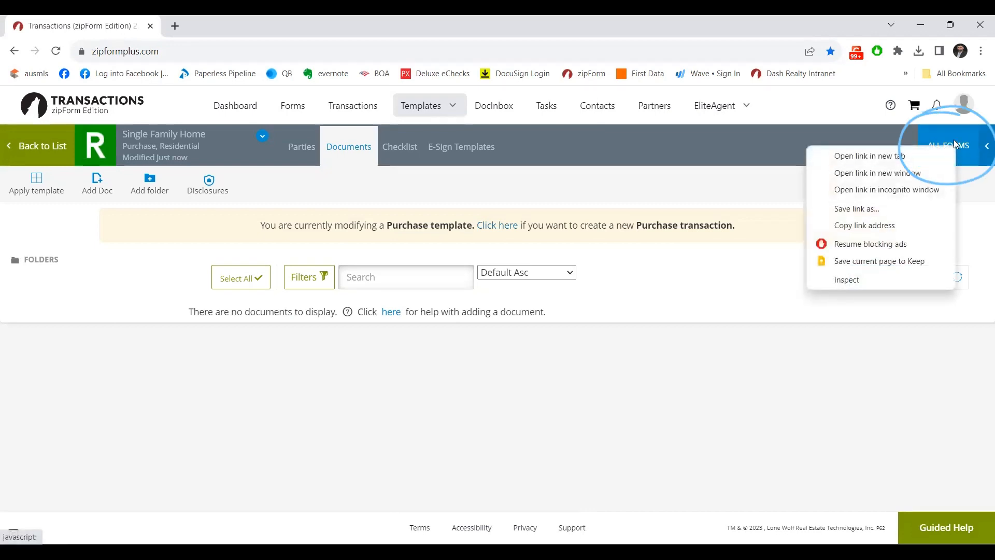
pyautogui.click(954, 139)
pyautogui.click(953, 139)
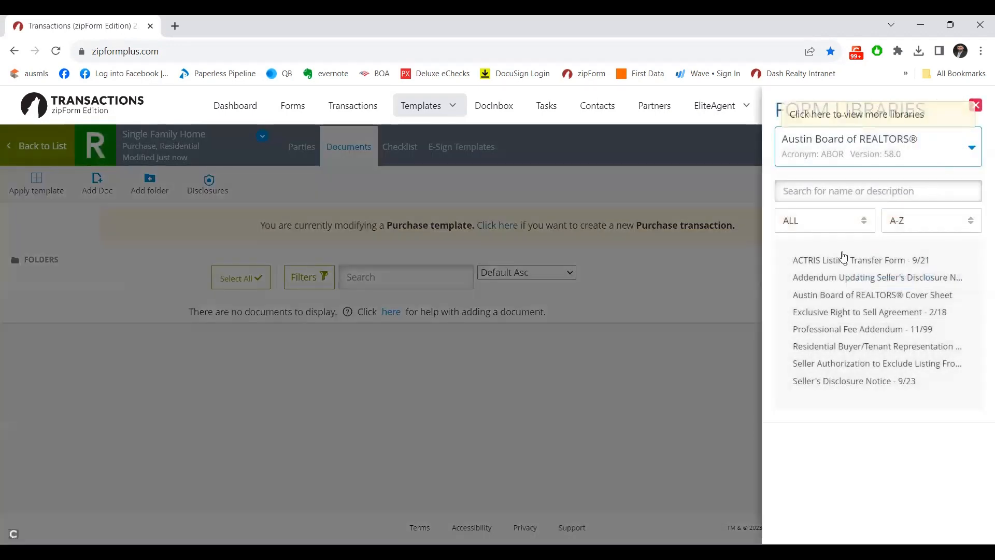
pyautogui.click(853, 156)
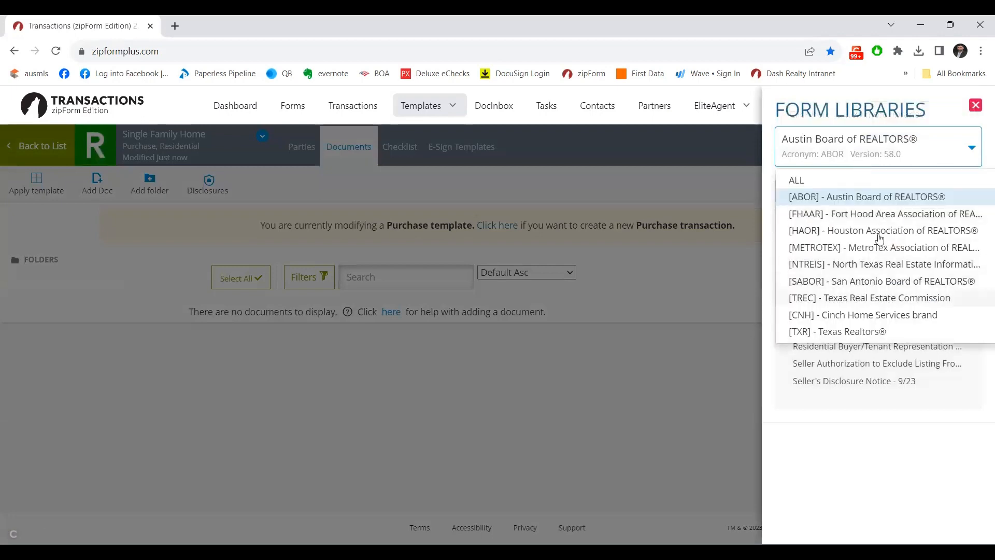
pyautogui.click(843, 332)
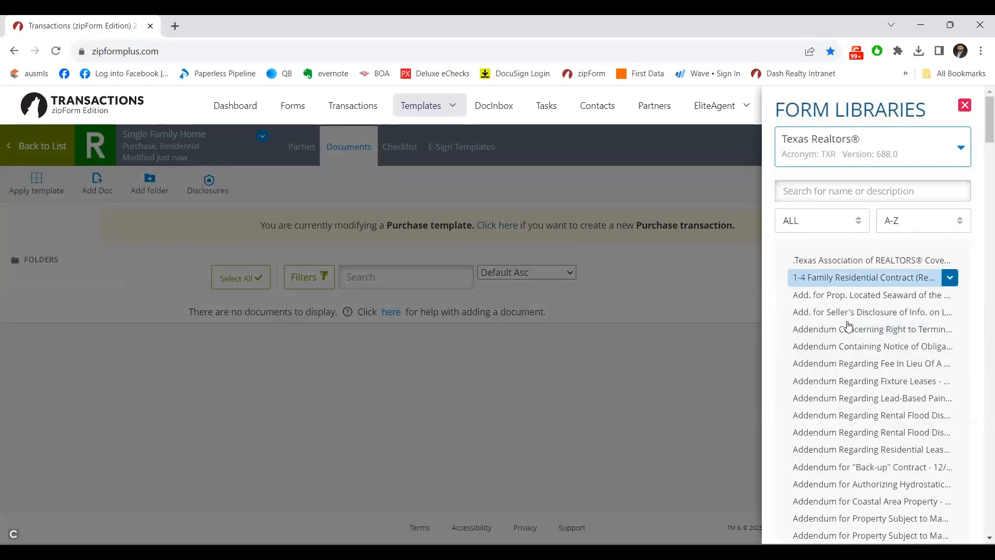
pyautogui.click(861, 277)
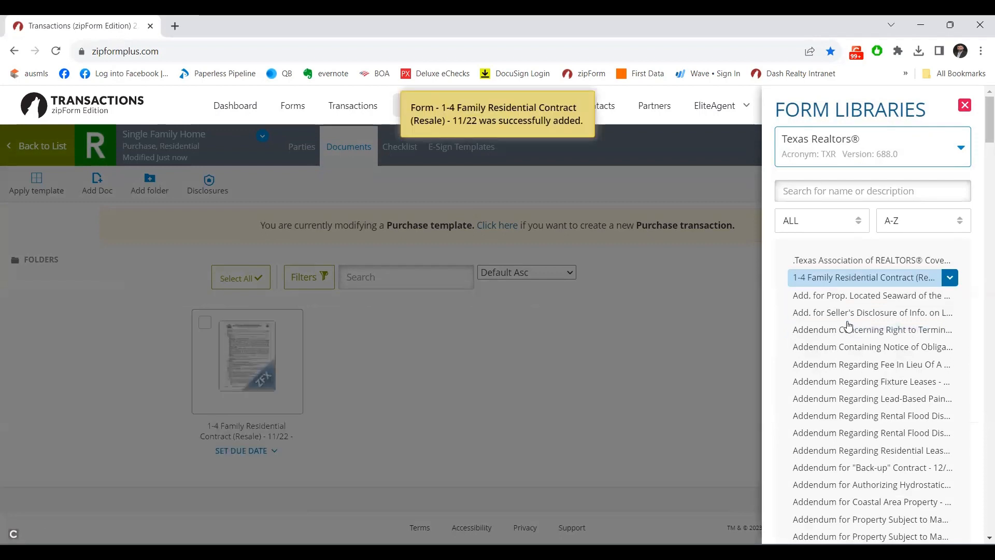
# Search for and add the Third Party Financing Addendum and the mandatory owners' association addendum.
pyautogui.click(826, 186)
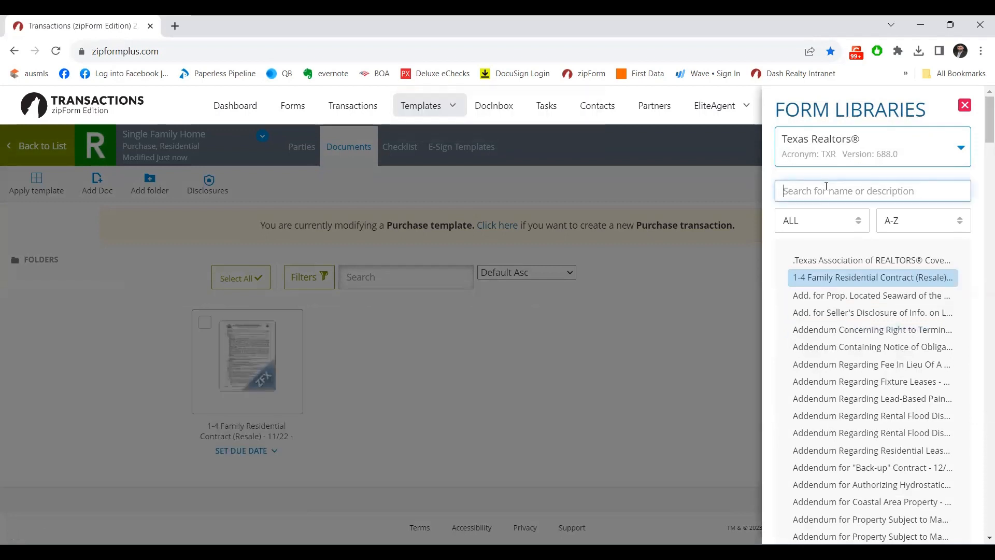
pyautogui.write('thir')
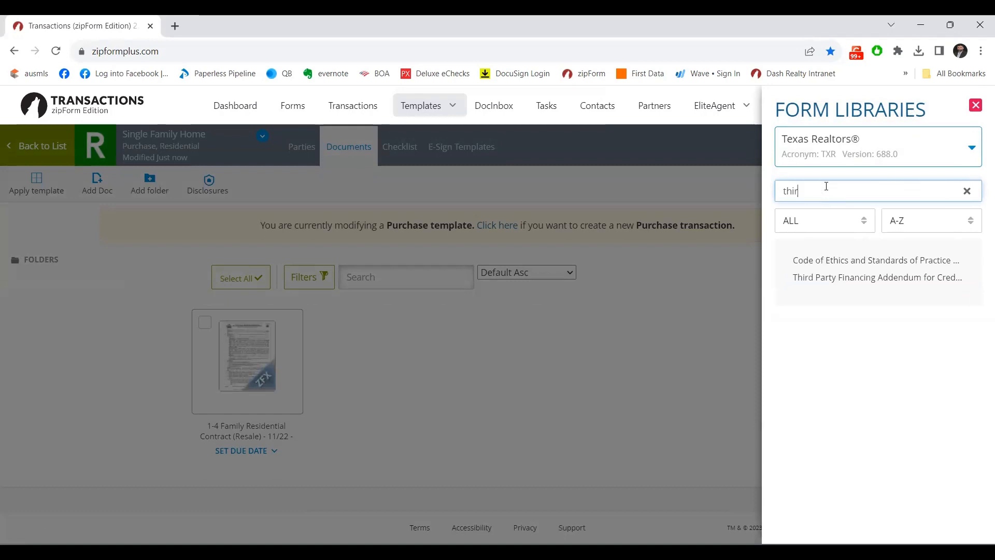
pyautogui.click(863, 260)
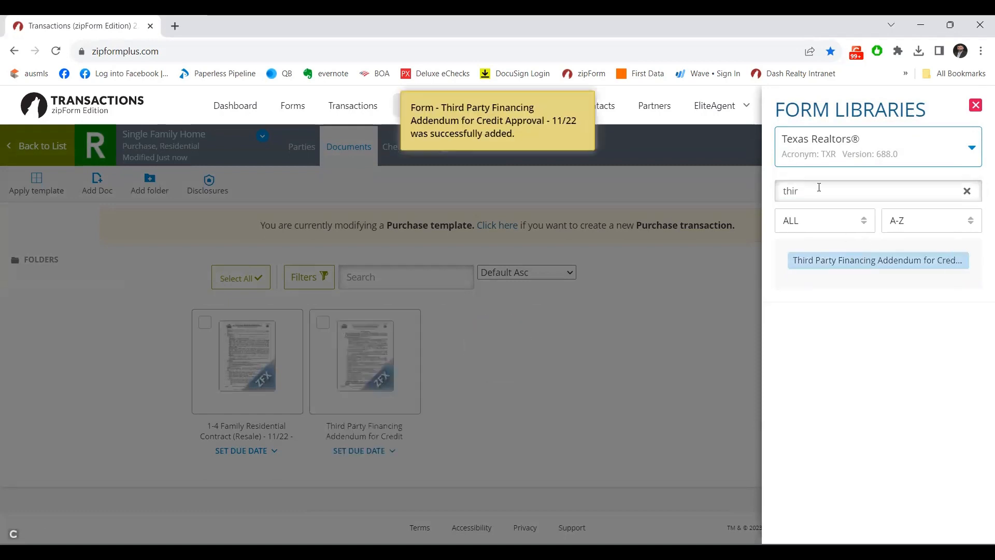
pyautogui.press('BackSpace')
pyautogui.press('BackSpace')
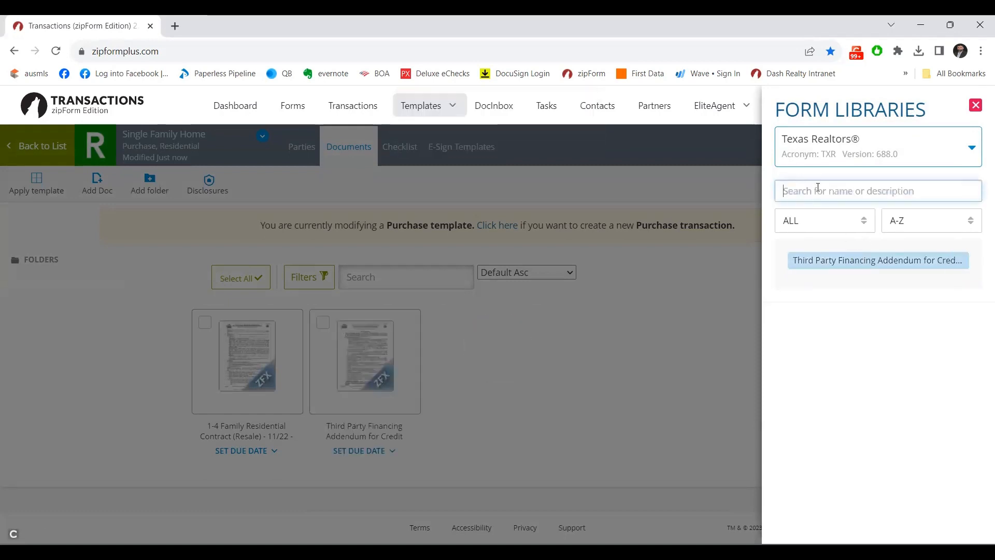
pyautogui.write('home')
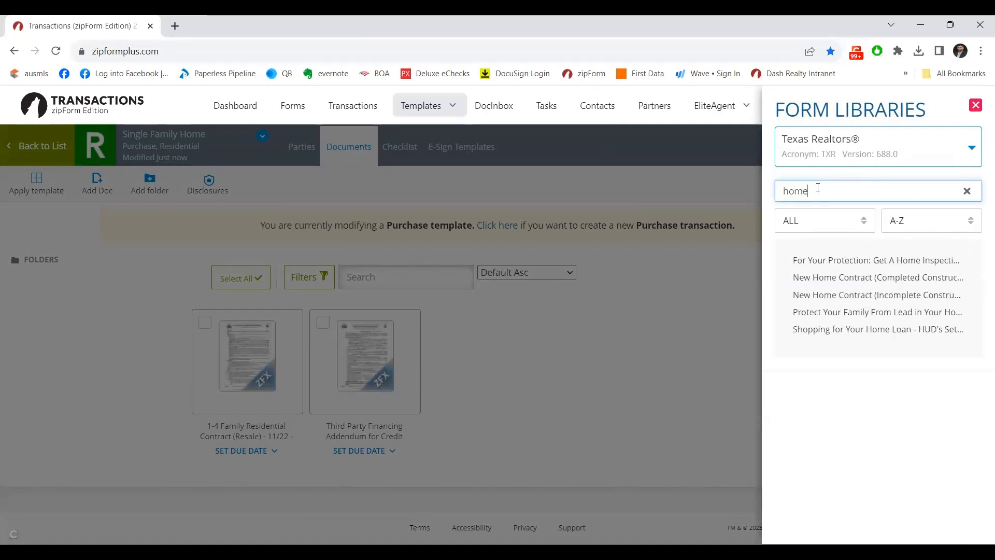
pyautogui.press('BackSpace')
pyautogui.press('BackSpace')
pyautogui.press('BackSpace')
pyautogui.press('BackSpace')
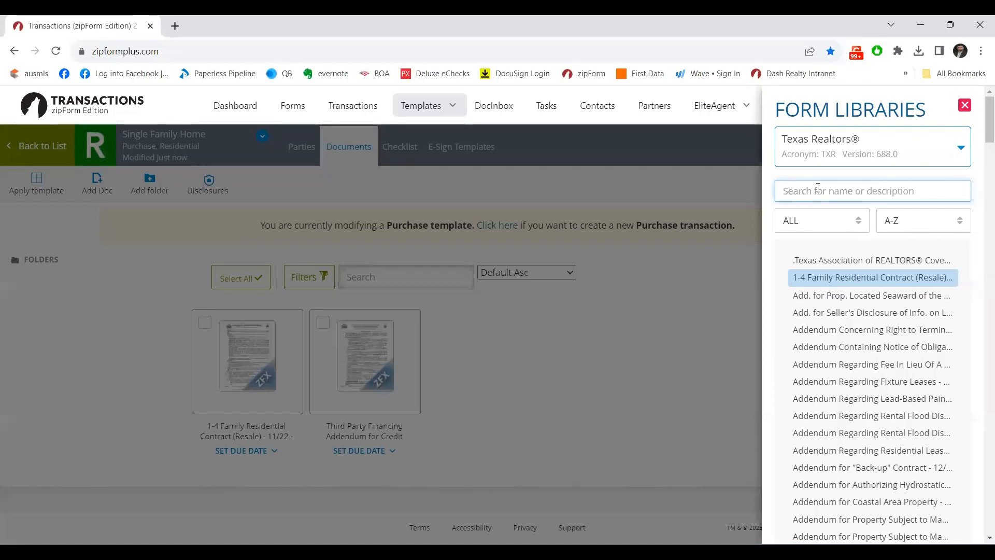
pyautogui.write('ho')
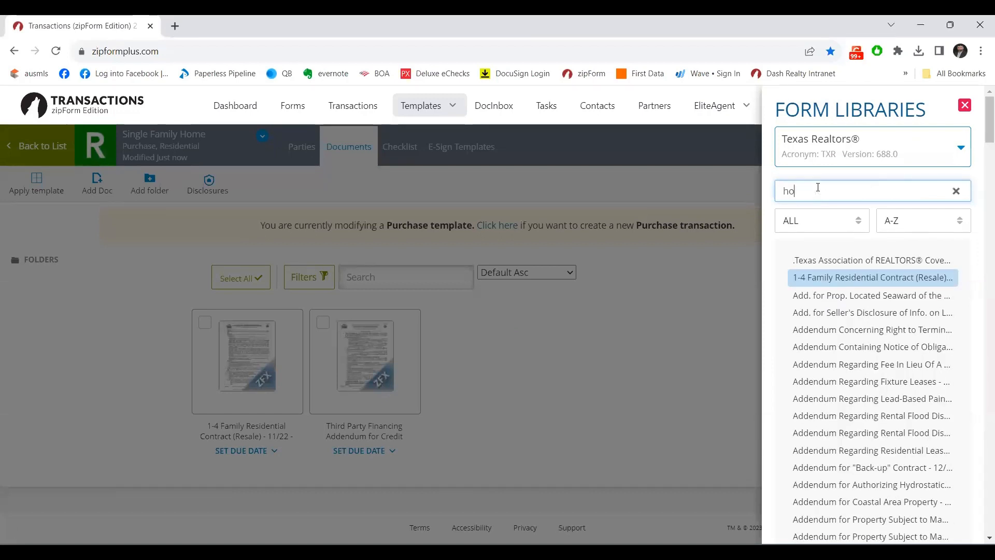
pyautogui.press('BackSpace')
pyautogui.press('BackSpace')
pyautogui.write('pro')
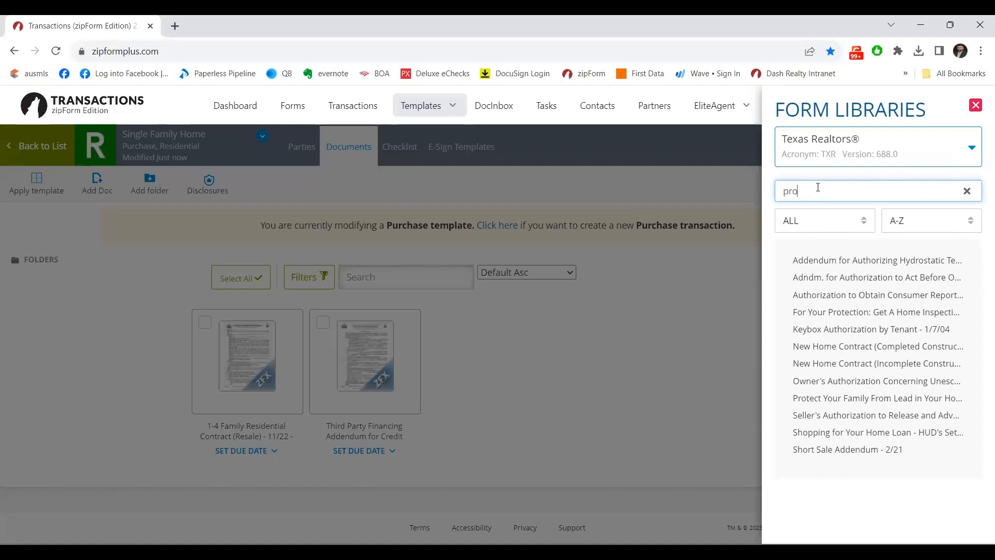
pyautogui.write('perty s')
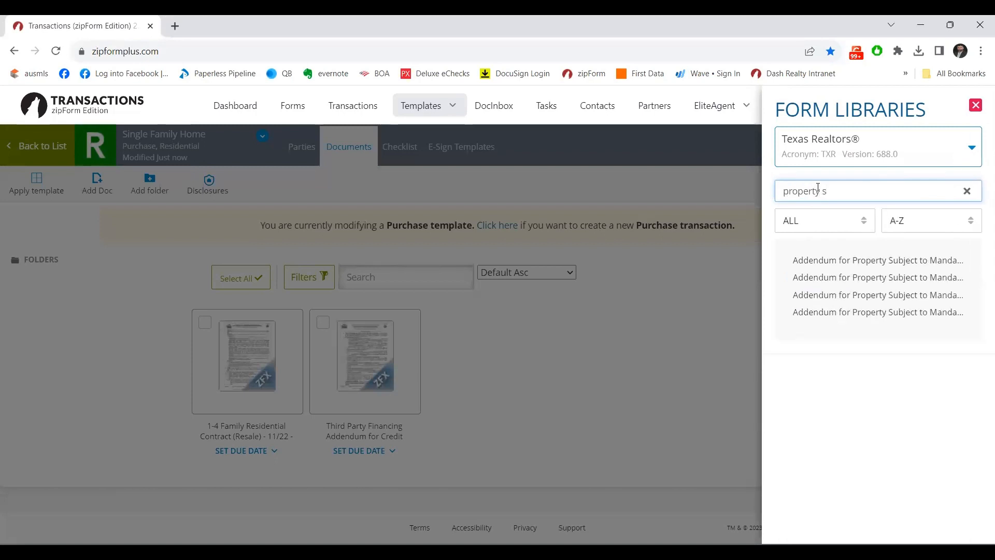
pyautogui.click(907, 265)
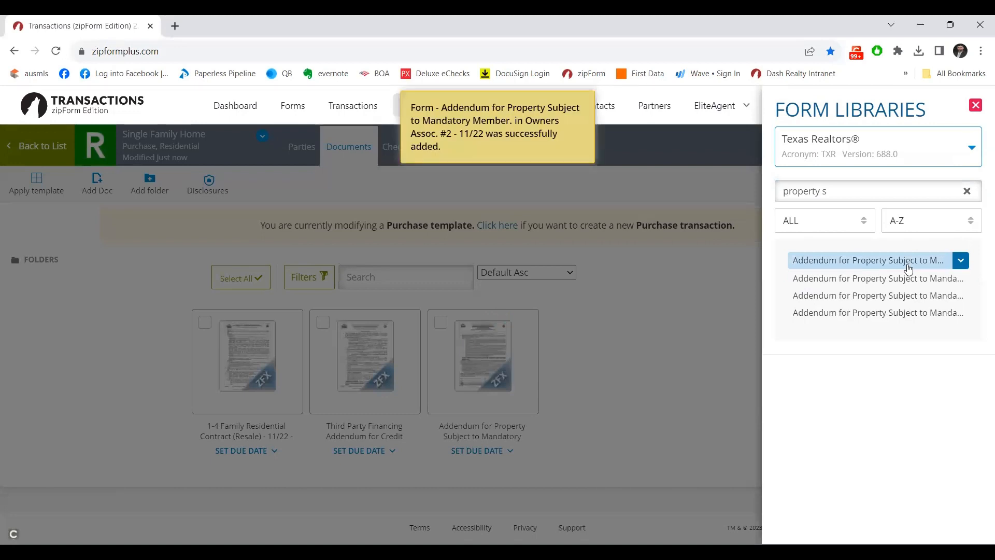
pyautogui.click(271, 384)
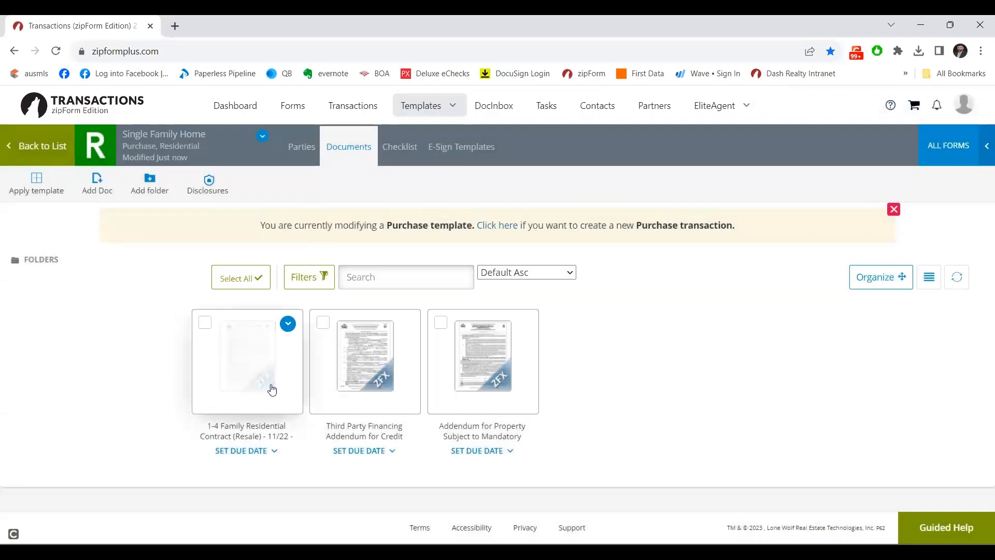
# Open the resale contract in the classic editor, leaving the party, property and Exclusions fields blank.
pyautogui.click(271, 389)
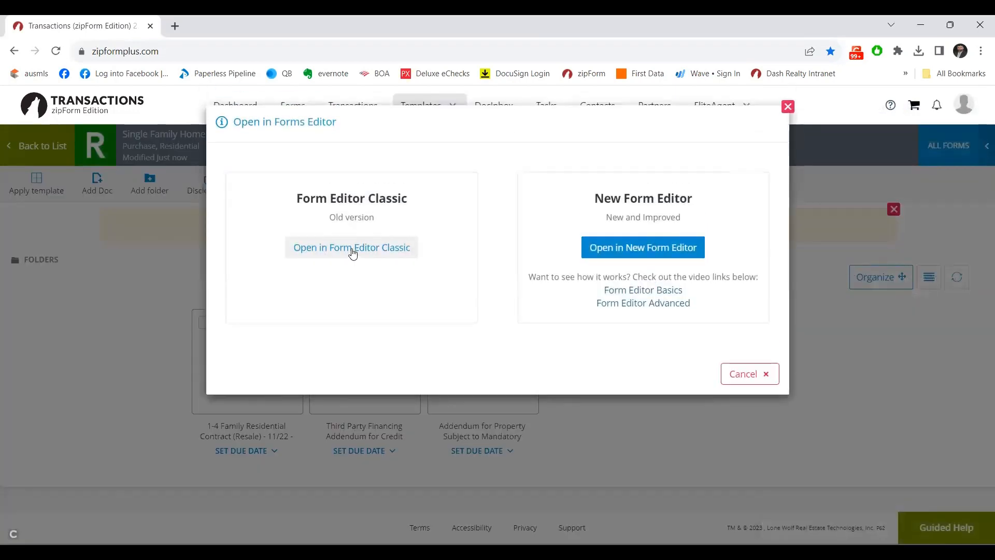
pyautogui.click(352, 250)
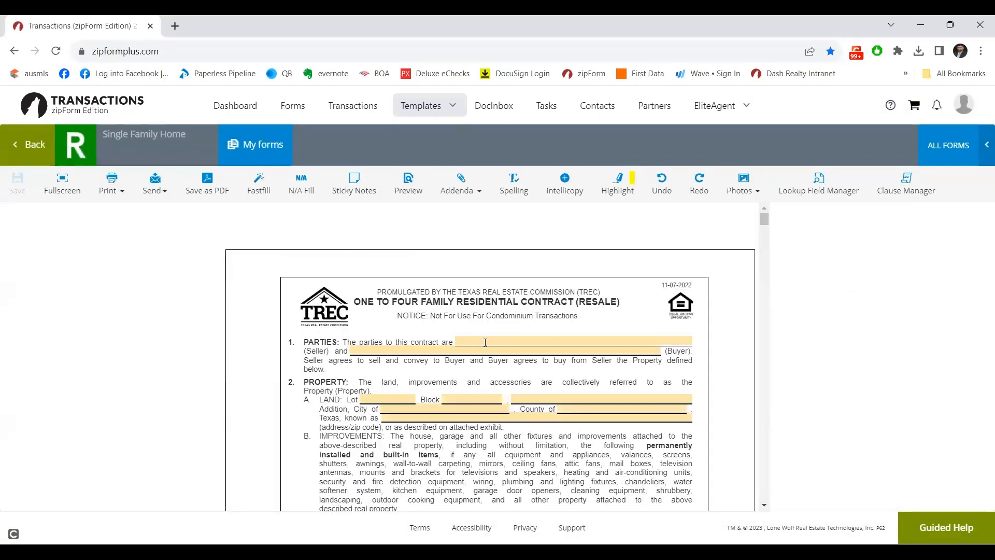
pyautogui.rightClick(485, 343)
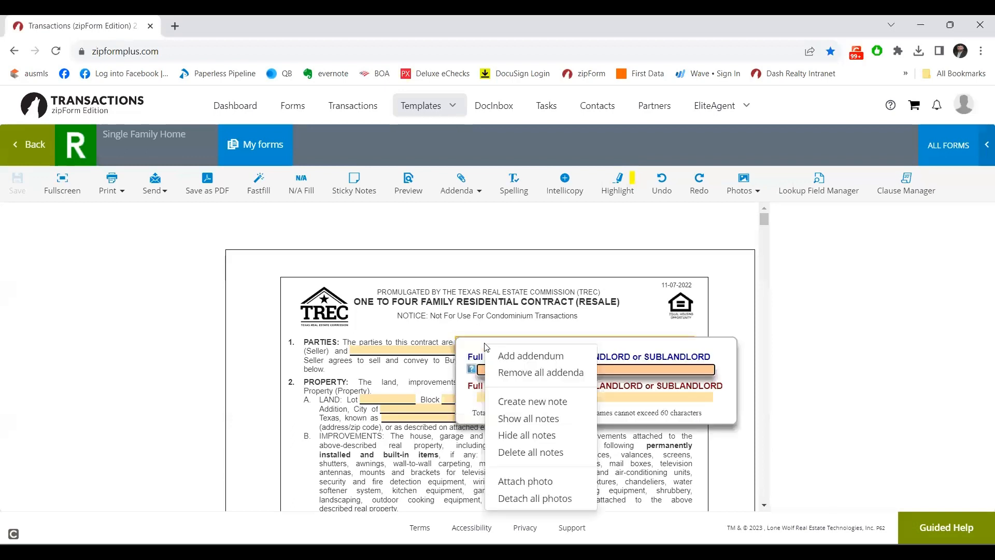
pyautogui.press('Escape')
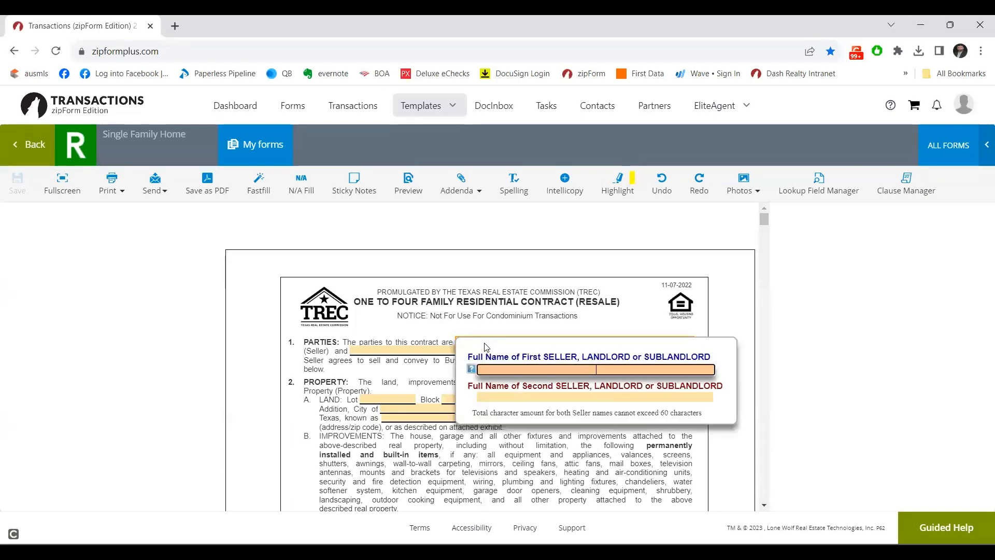
pyautogui.press('Tab')
pyautogui.press('Tab')
pyautogui.press('Tab')
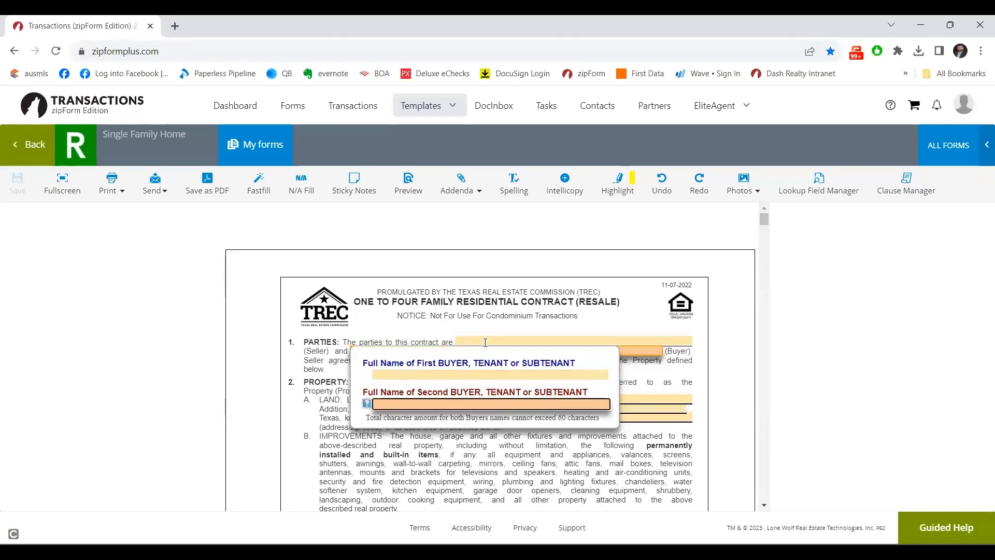
pyautogui.press('Tab')
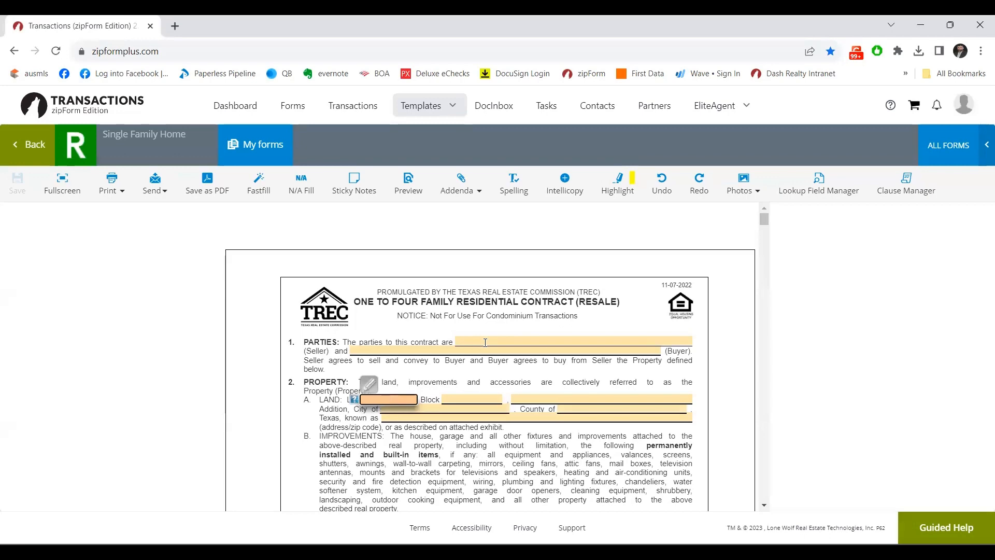
pyautogui.press('Tab')
pyautogui.press('Tab')
pyautogui.press('Tab')
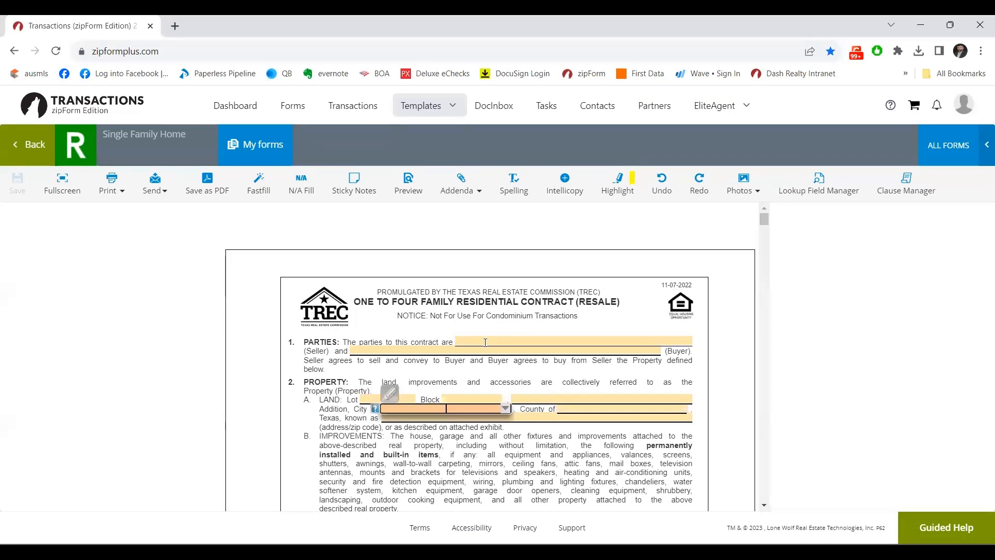
pyautogui.press('Tab')
pyautogui.press('Tab')
pyautogui.press('Tab')
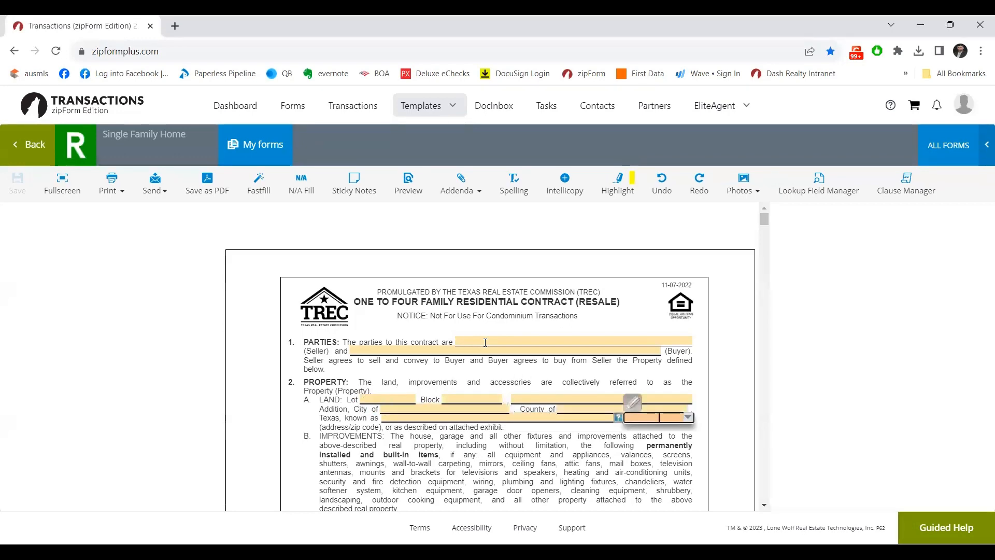
pyautogui.press('Tab')
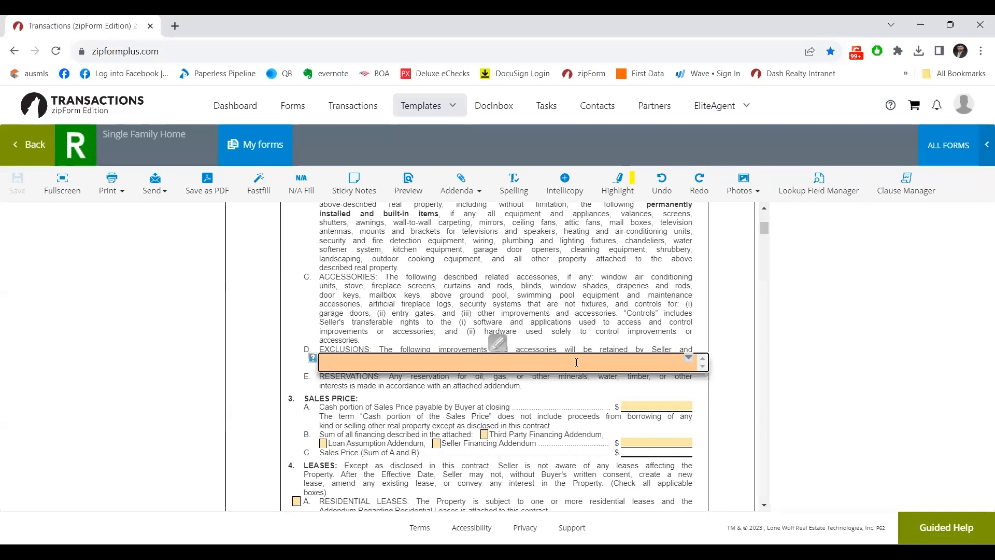
pyautogui.press('Tab')
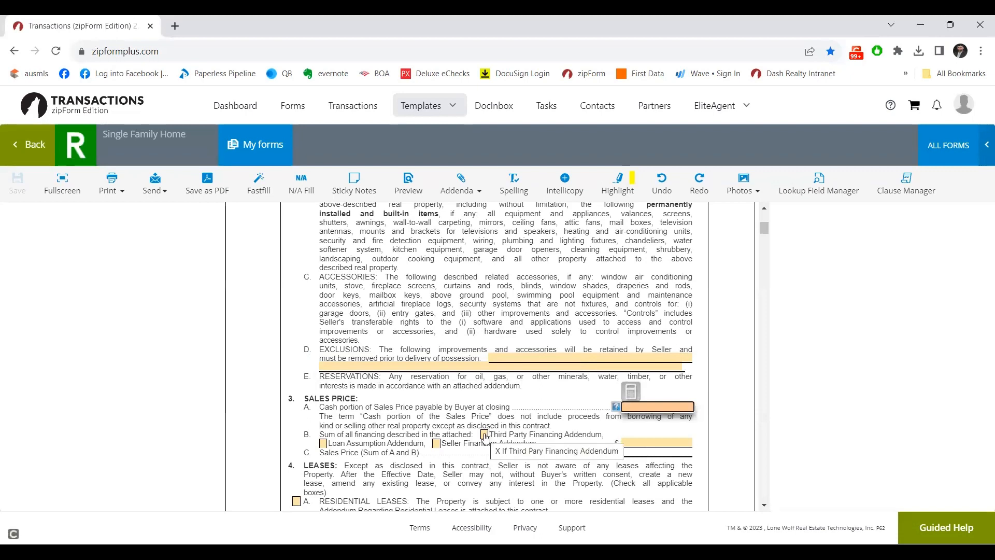
# Check the Third Party Financing Addendum box under Sales Price.
pyautogui.click(485, 435)
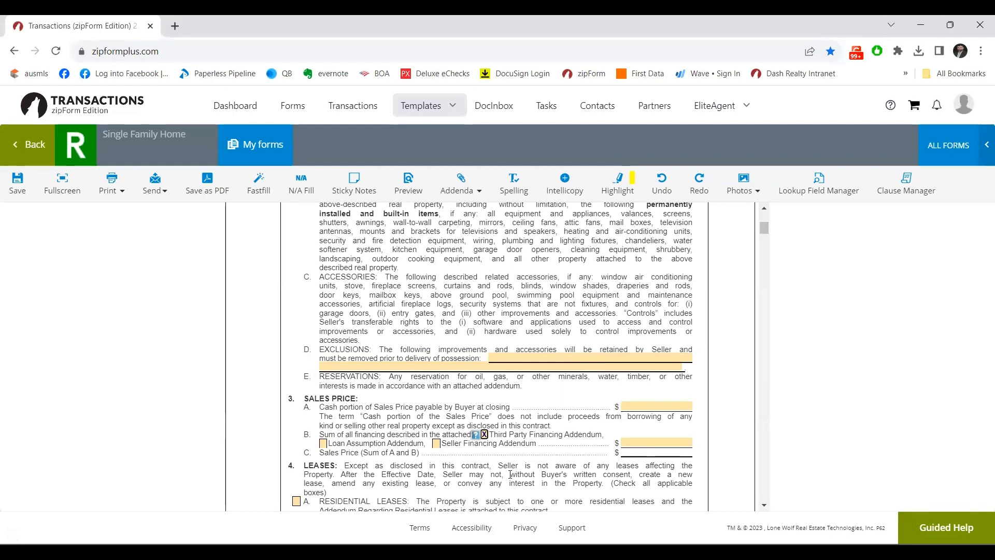
pyautogui.press('Tab')
pyautogui.press('Tab')
pyautogui.press('Tab')
pyautogui.press('Tab')
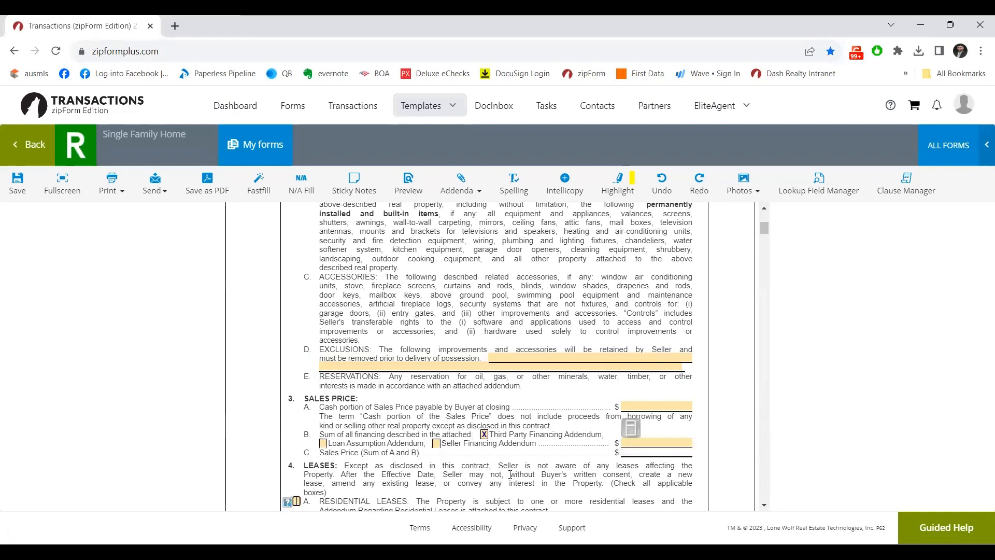
pyautogui.press('Tab')
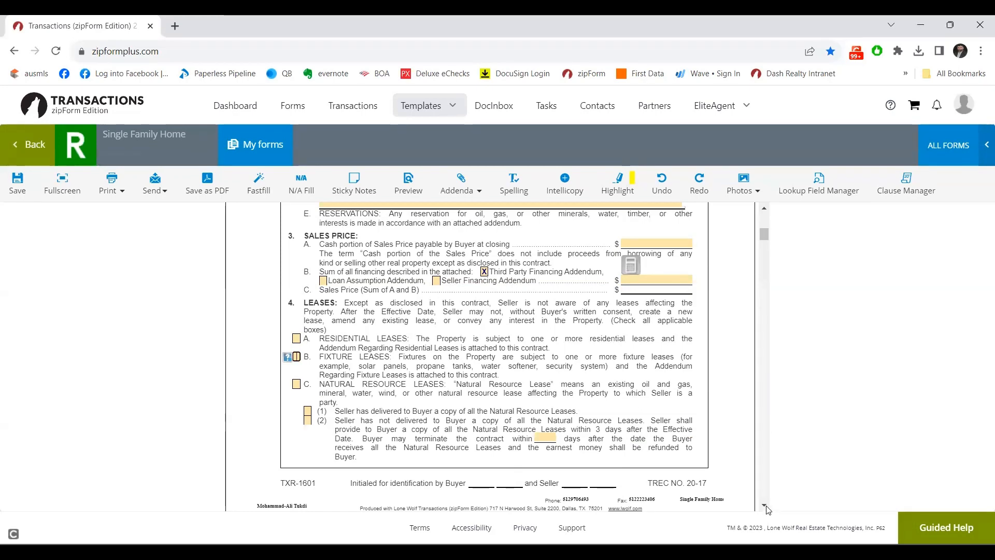
# Enter 200.00 as the Option Fee in paragraph 5.
pyautogui.scroll(-7, 764, 509)
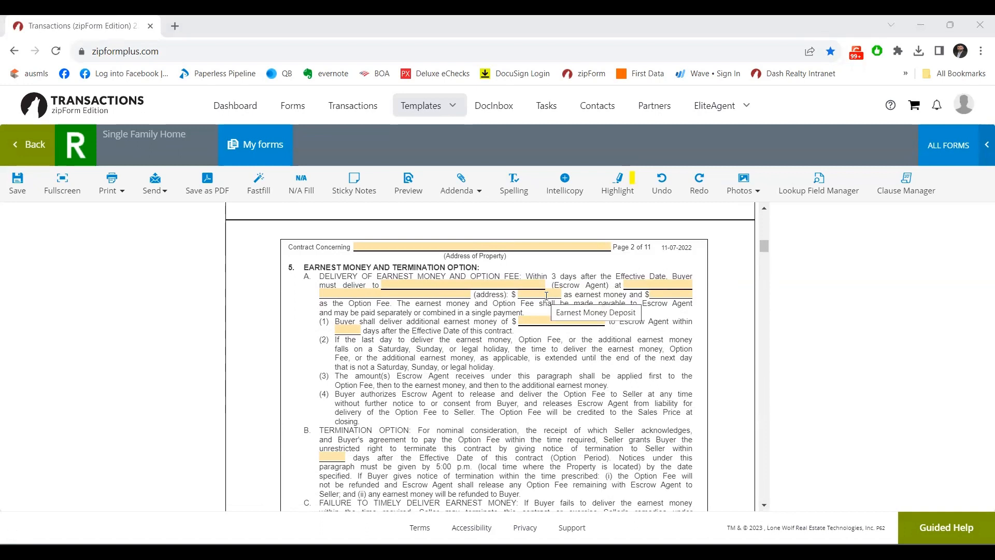
pyautogui.click(671, 296)
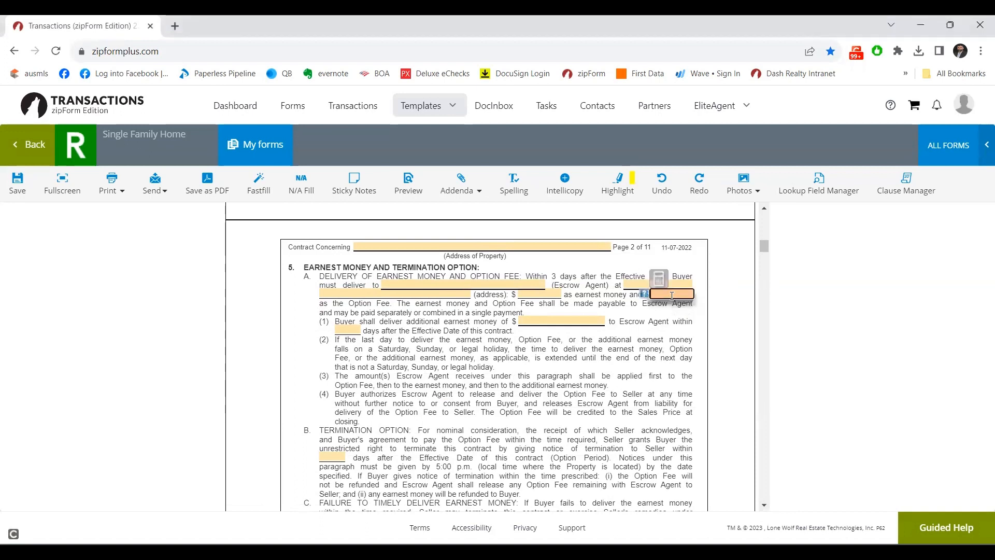
pyautogui.write('1')
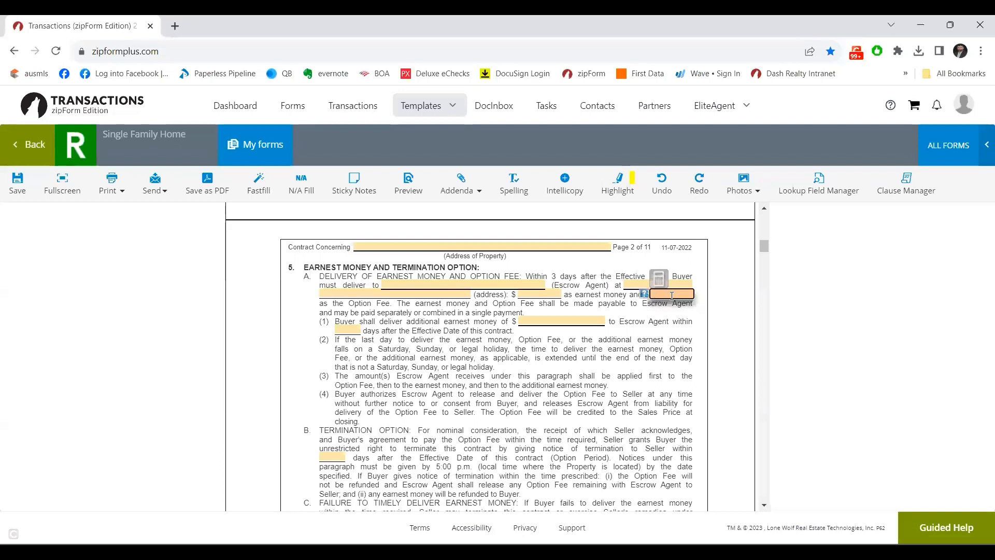
pyautogui.press('BackSpace')
pyautogui.write('200.00')
pyautogui.press('Tab')
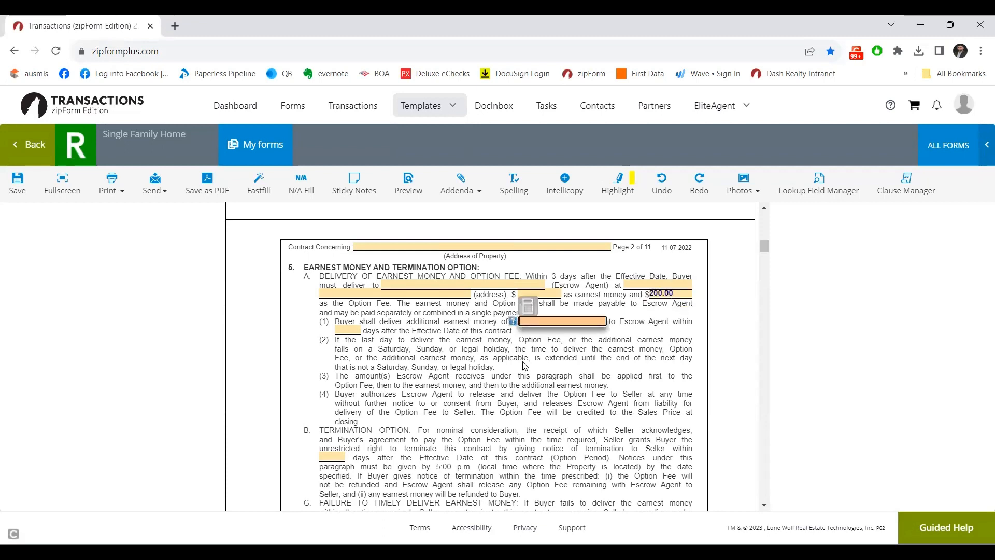
# Enter N/A for additional earnest money and a 7-day option period.
pyautogui.click(569, 360)
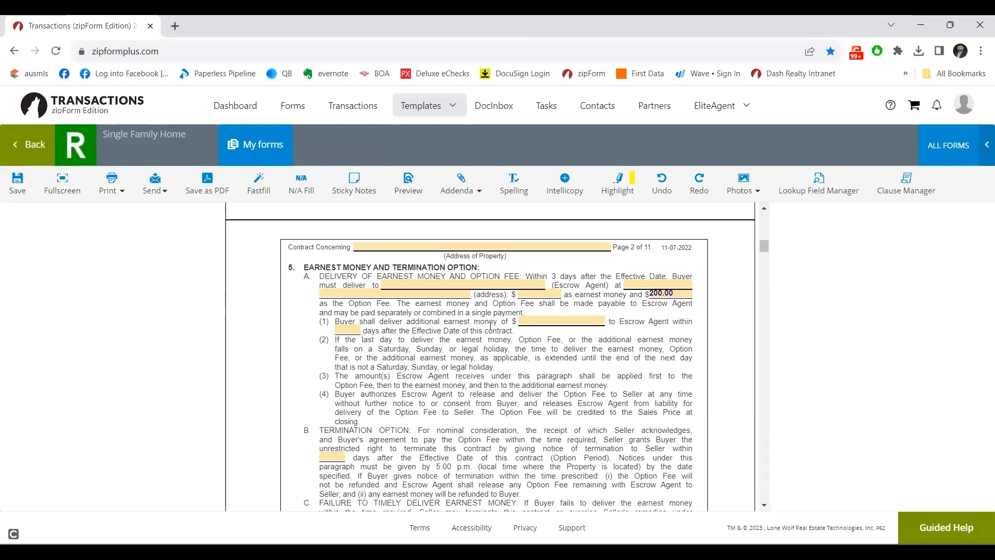
pyautogui.click(535, 321)
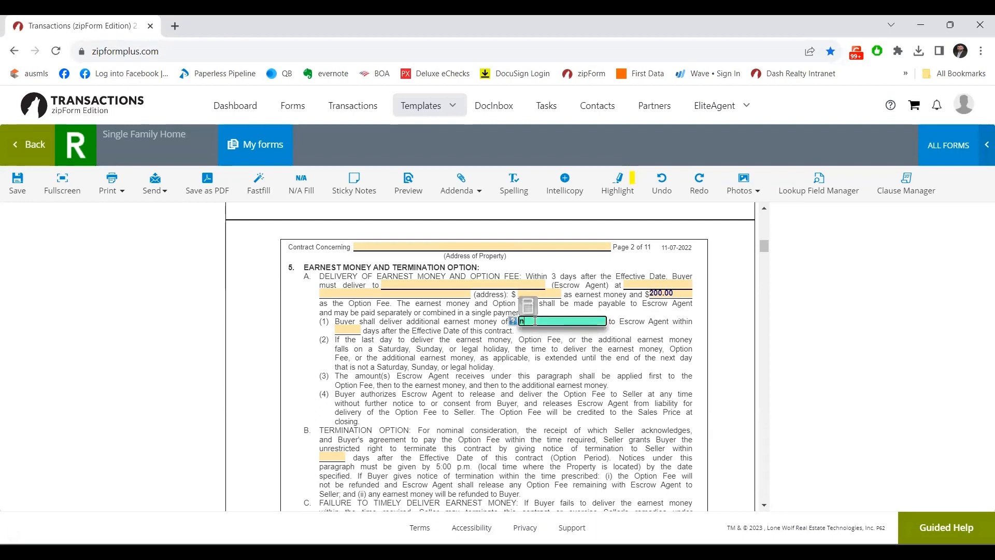
pyautogui.write('n')
pyautogui.press('BackSpace')
pyautogui.write('N/A')
pyautogui.click(342, 458)
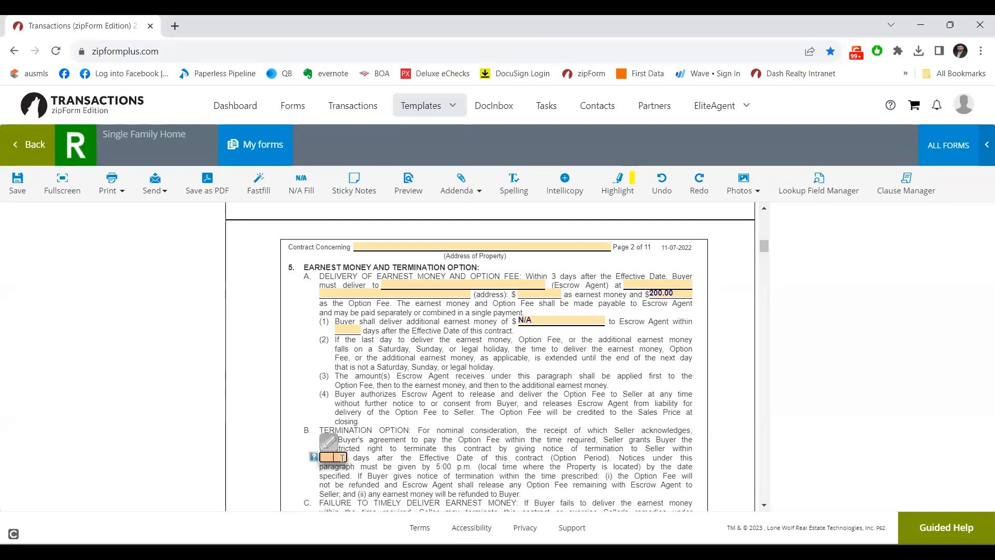
pyautogui.write('7')
pyautogui.click(438, 470)
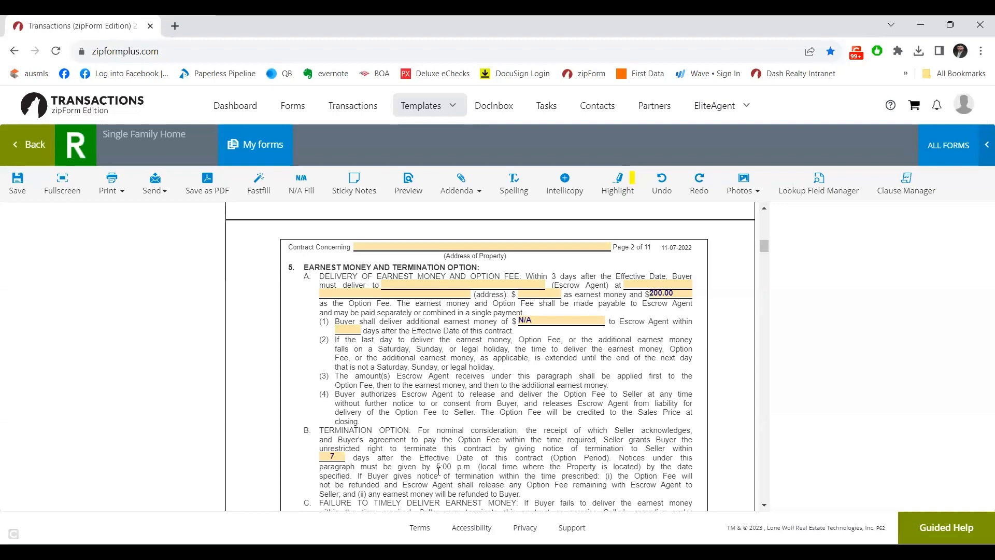
# In 6A, put the title policy at Seller's expense and amend 'shortages in area' at Buyer's expense.
pyautogui.scroll(-5, 438, 470)
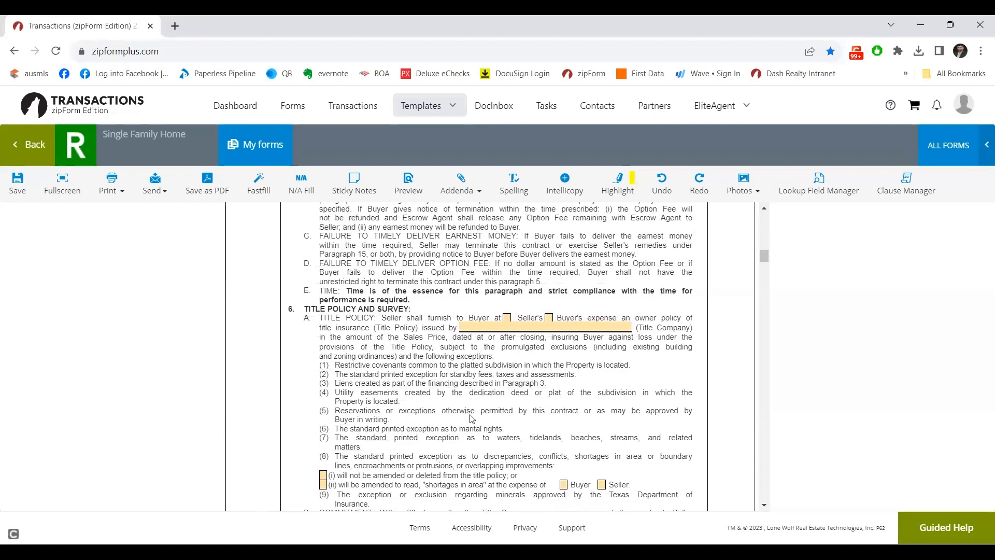
pyautogui.click(507, 318)
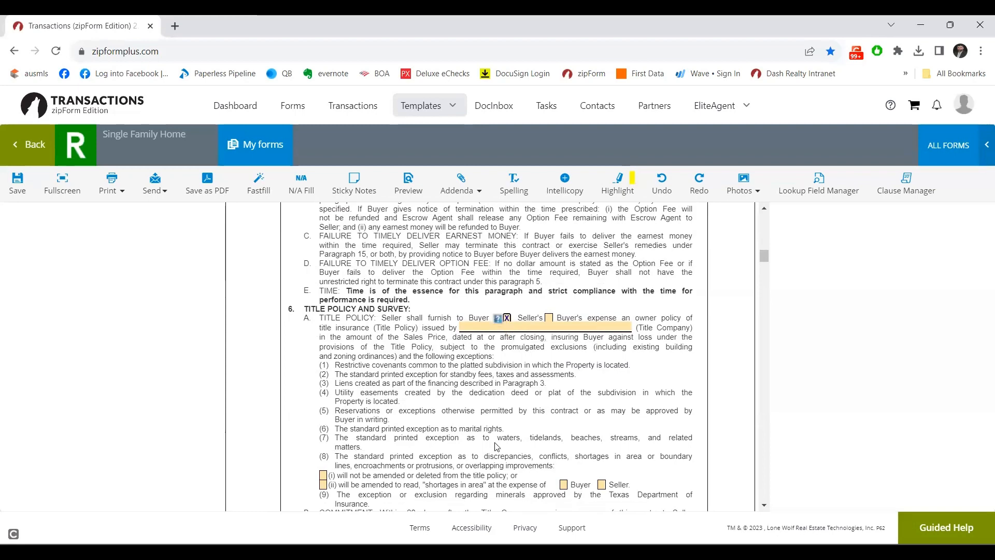
pyautogui.scroll(-1, 496, 446)
pyautogui.scroll(-1, 496, 446)
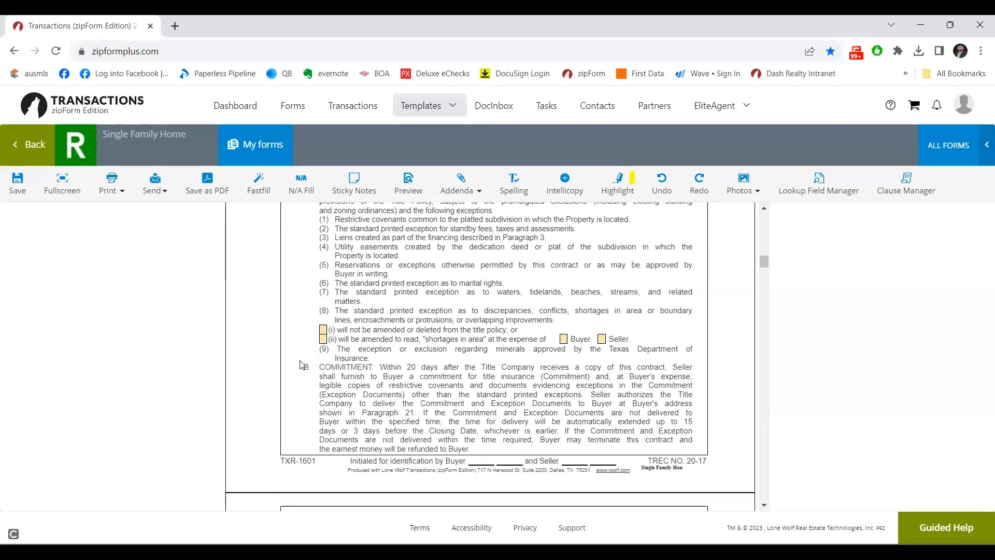
pyautogui.rightClick(325, 342)
pyautogui.click(324, 340)
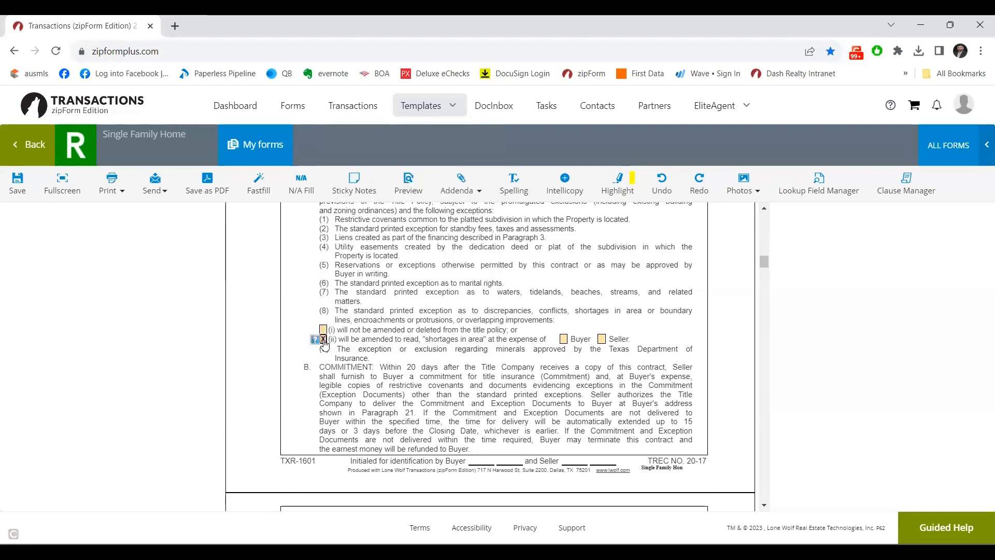
pyautogui.click(564, 340)
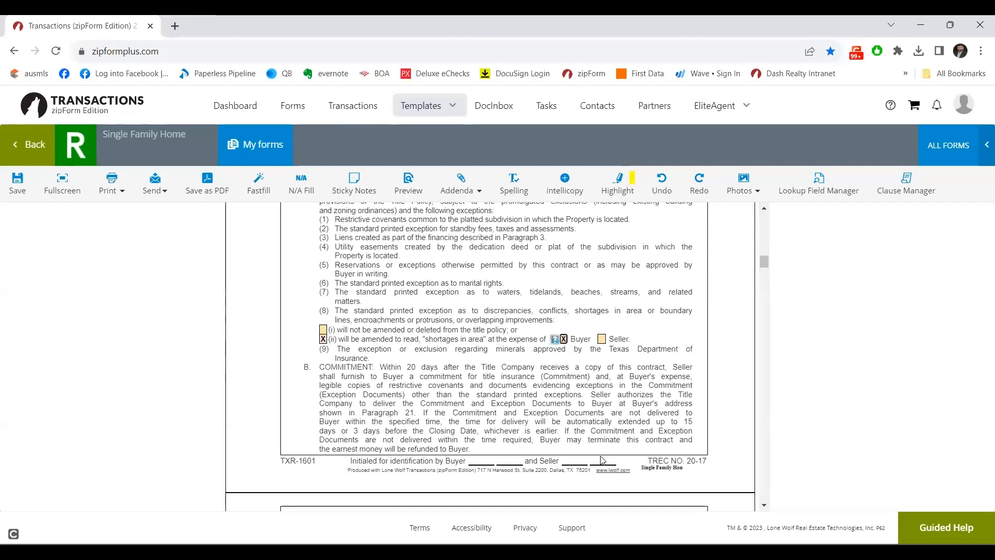
# In paragraph 6C, check survey option (1) with 2 days and any new survey at Seller's expense.
pyautogui.scroll(-5, 600, 460)
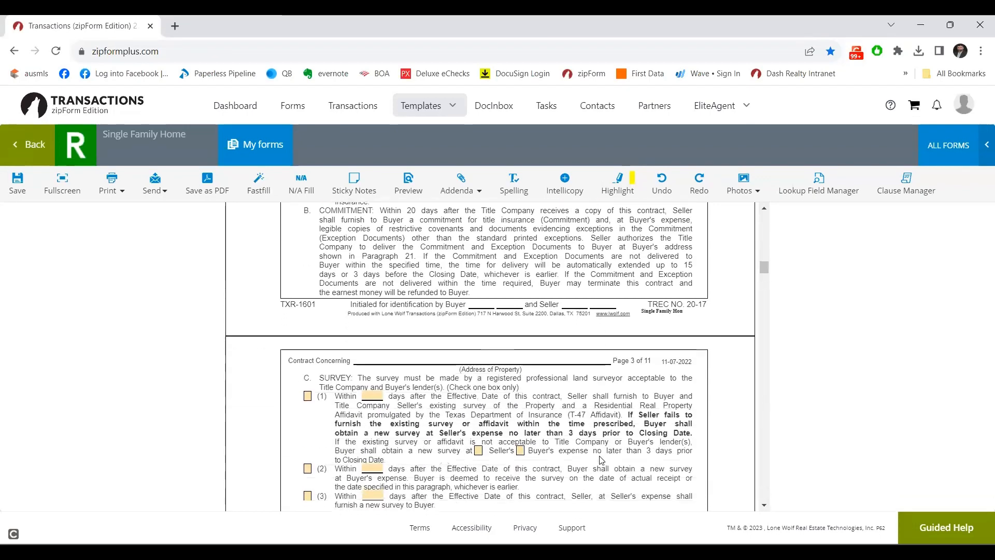
pyautogui.scroll(-1, 601, 460)
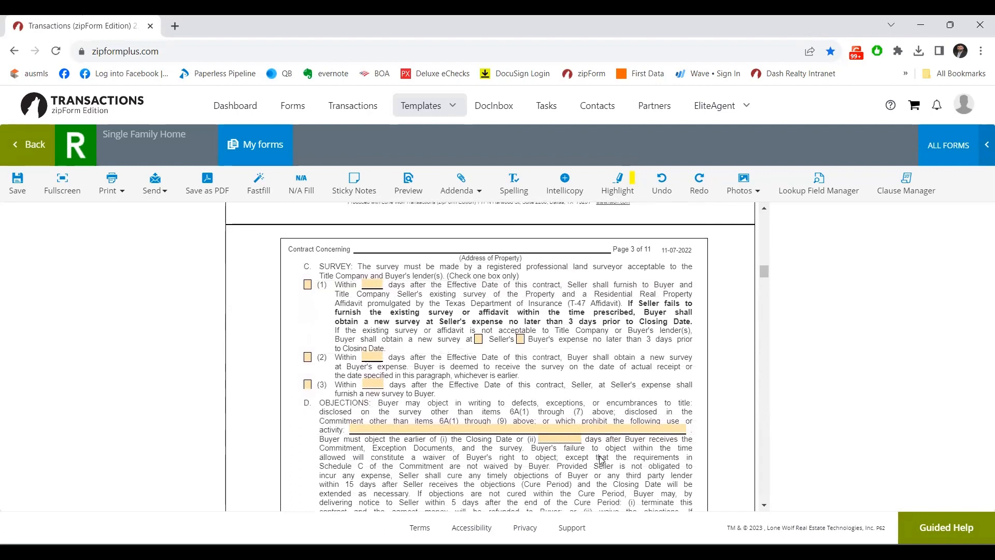
pyautogui.click(308, 286)
pyautogui.click(370, 286)
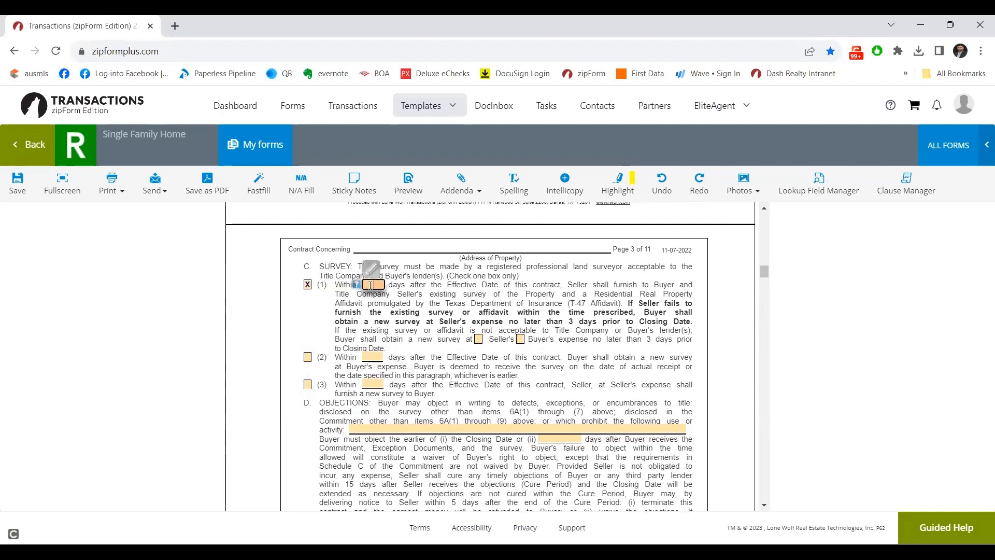
pyautogui.write('2')
pyautogui.click(477, 340)
pyautogui.click(478, 340)
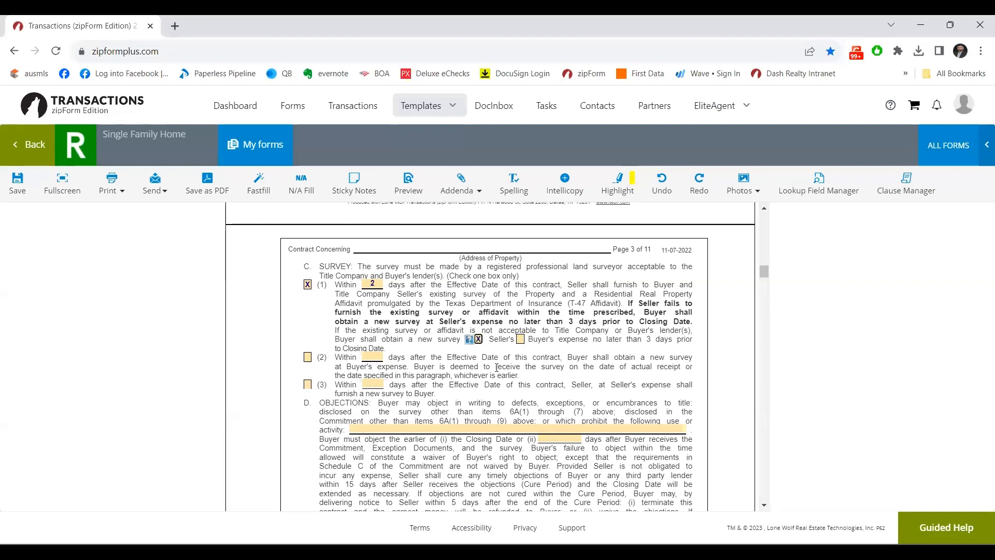
pyautogui.scroll(-3, 497, 367)
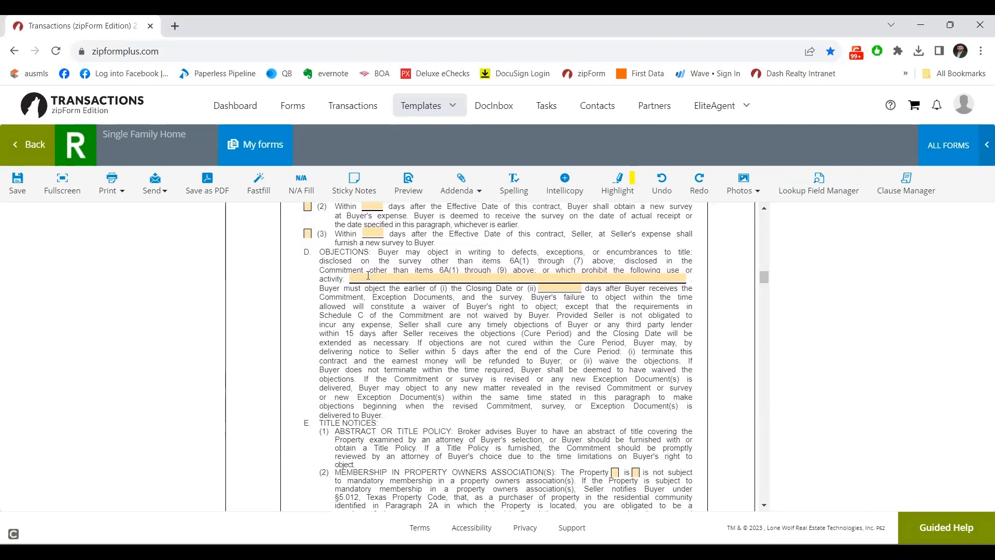
# In 6E(2), mark the property as subject to a property owners' association.
pyautogui.click(764, 505)
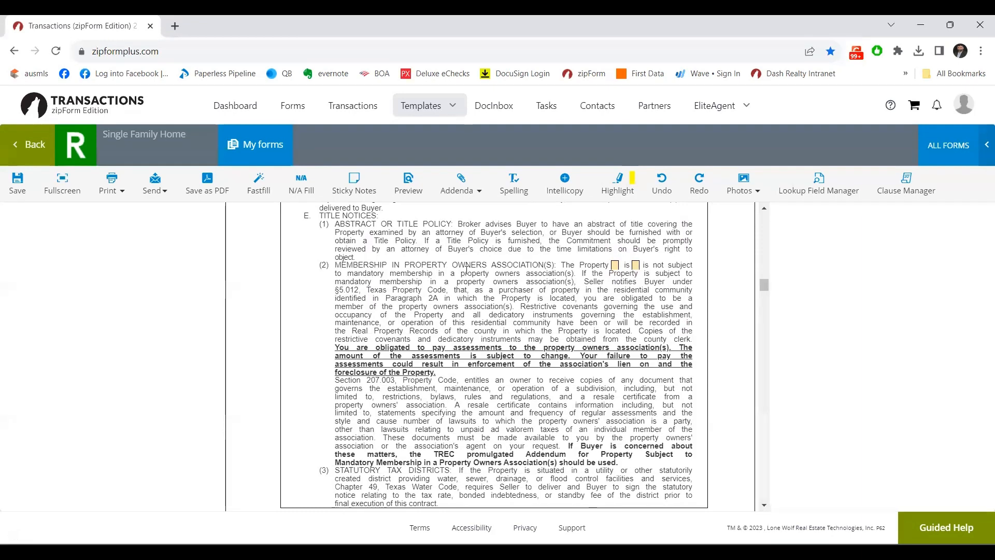
pyautogui.click(615, 266)
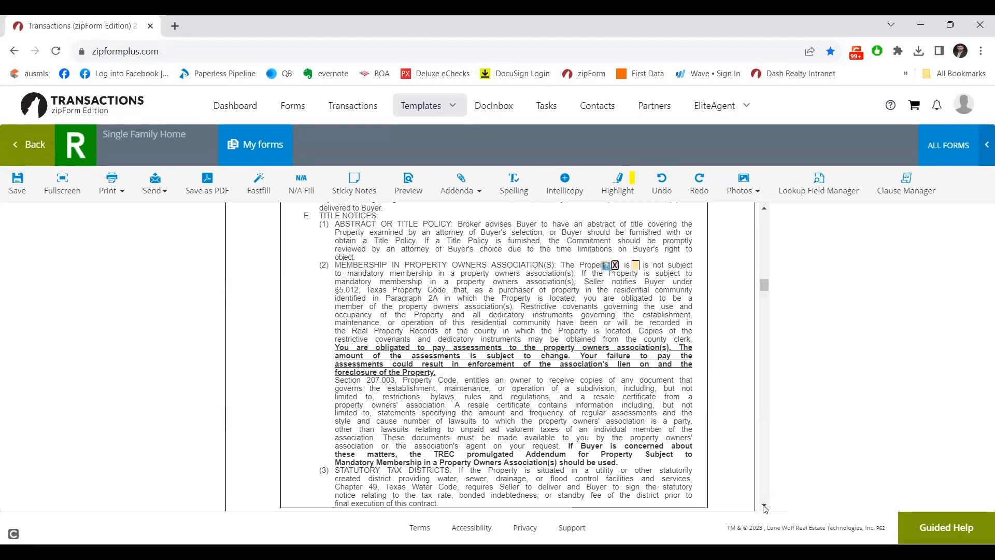
pyautogui.click(763, 505)
pyautogui.click(763, 506)
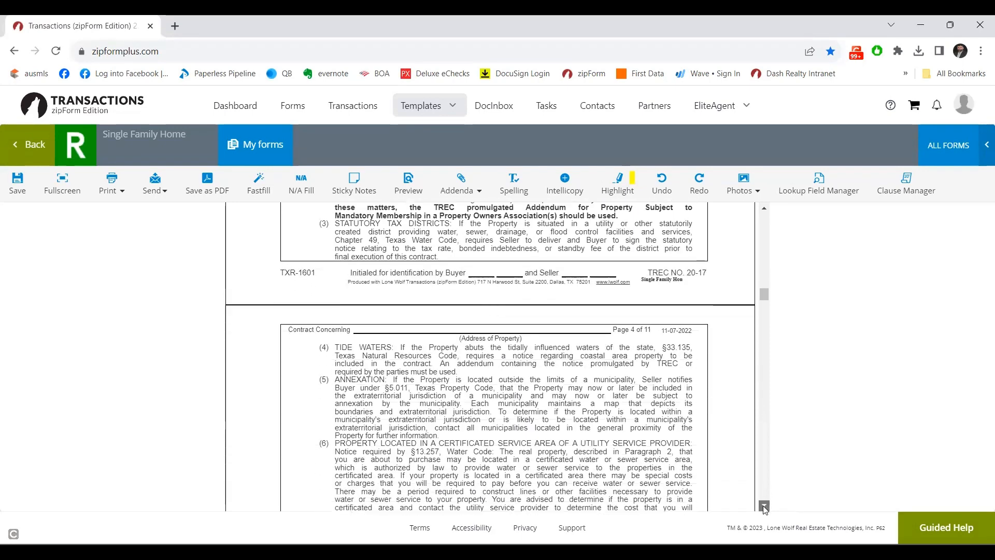
pyautogui.click(764, 505)
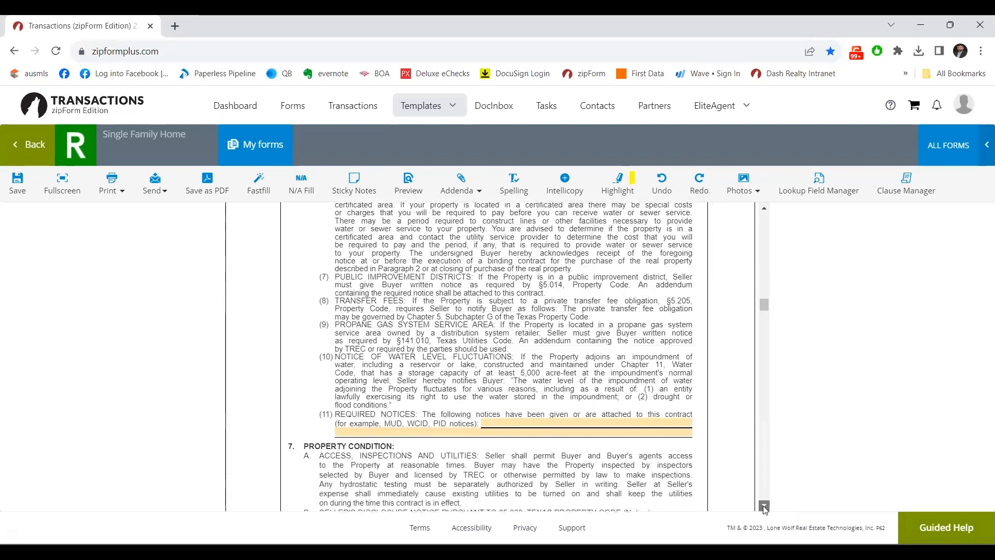
# Check 7B(1), Buyer has received the Notice.
pyautogui.scroll(3, 719, 354)
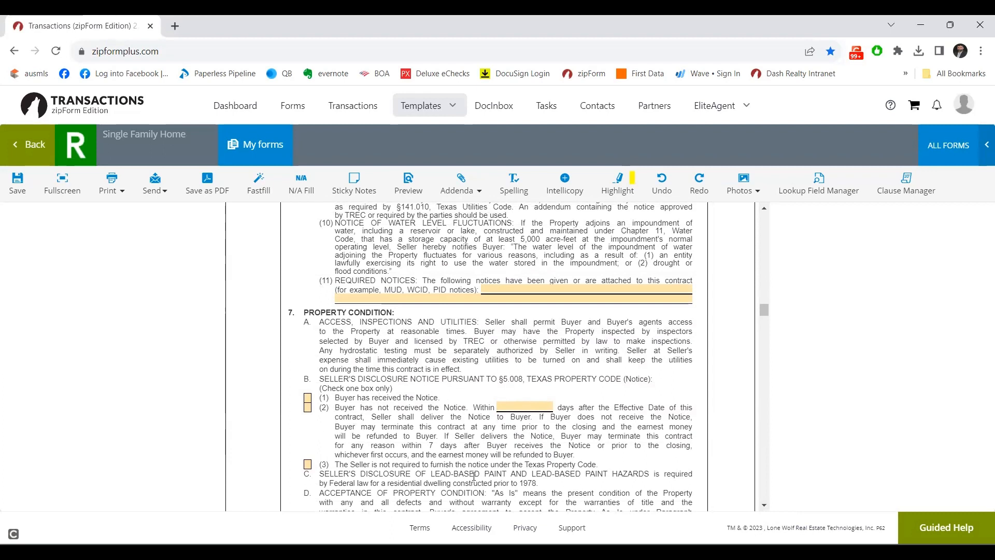
pyautogui.click(308, 399)
pyautogui.rightClick(308, 399)
pyautogui.click(308, 399)
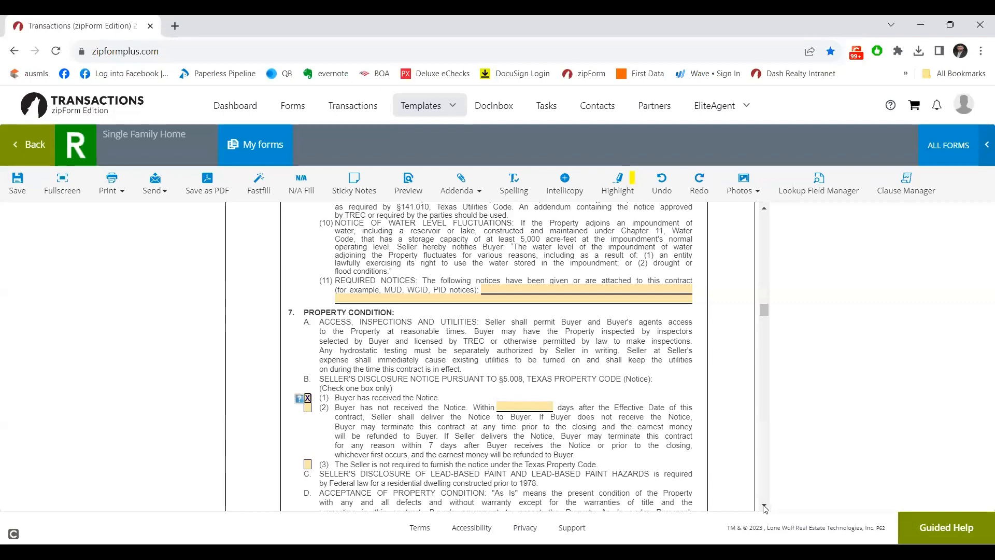
pyautogui.scroll(-2, 765, 508)
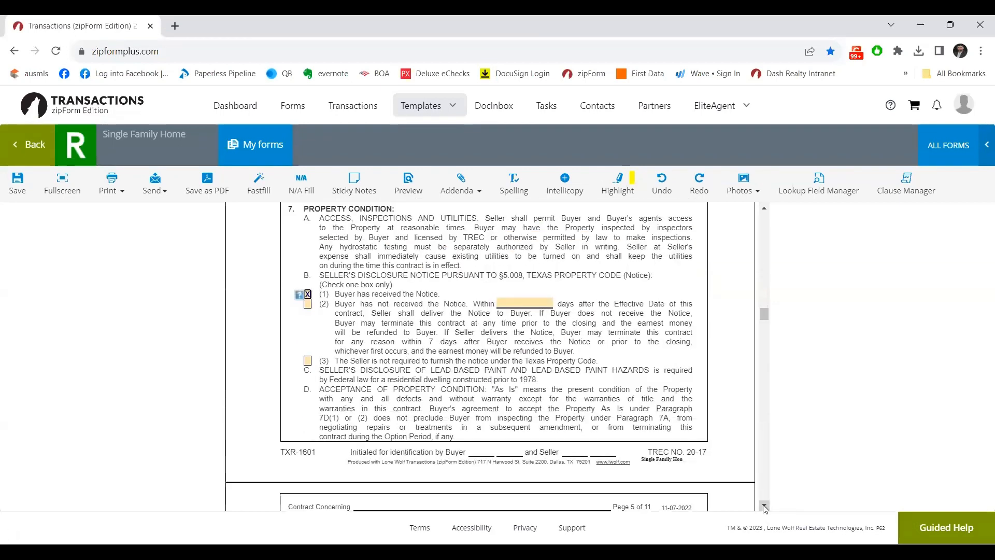
# Mark that Buyer accepts the Property As Is.
pyautogui.scroll(-5, 765, 507)
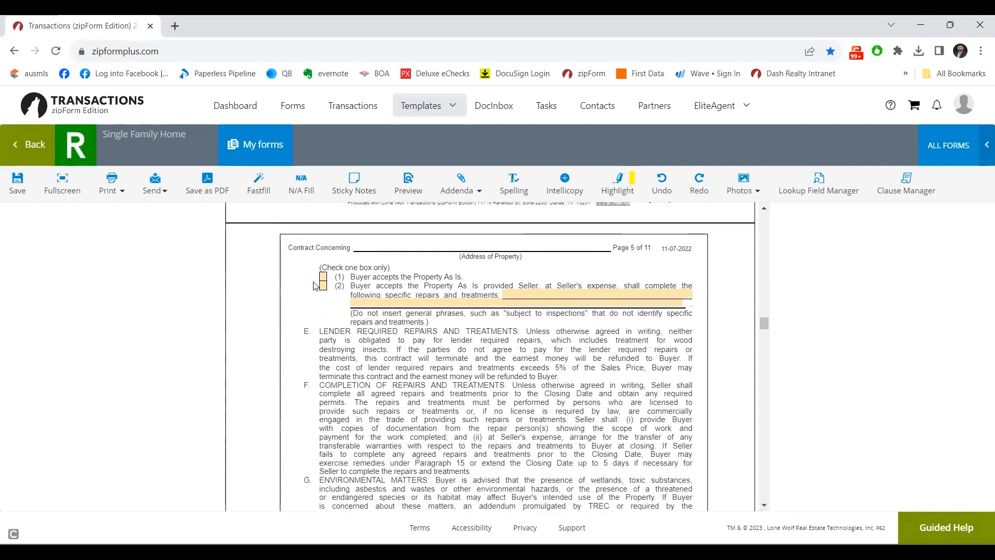
pyautogui.click(324, 278)
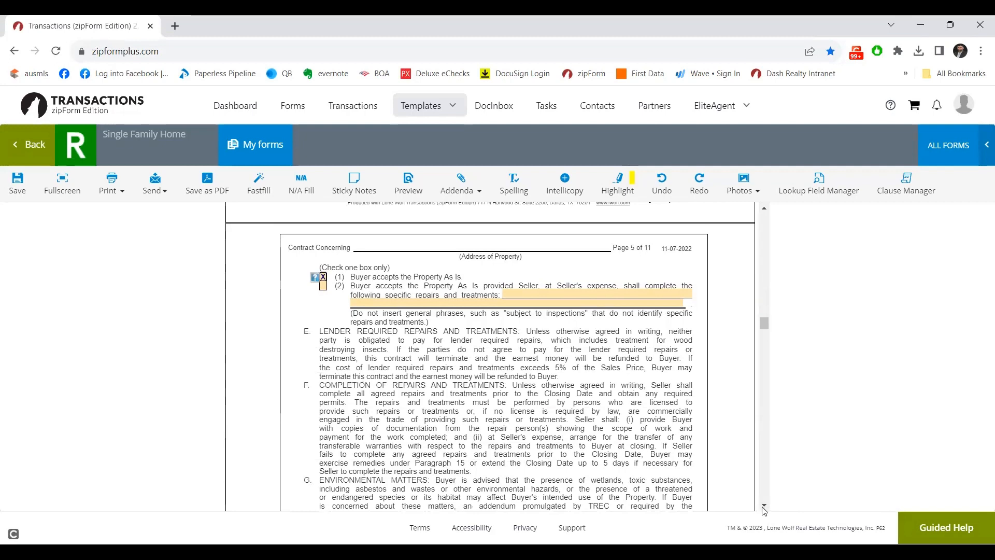
pyautogui.scroll(-6, 764, 505)
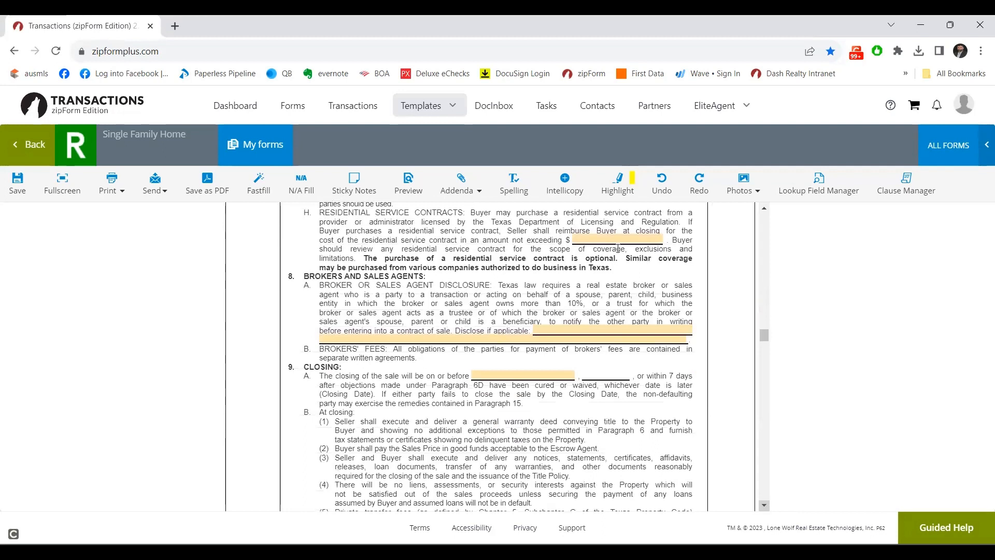
# Enter 650.00 as the residential service contract reimbursement limit in 7H.
pyautogui.click(620, 238)
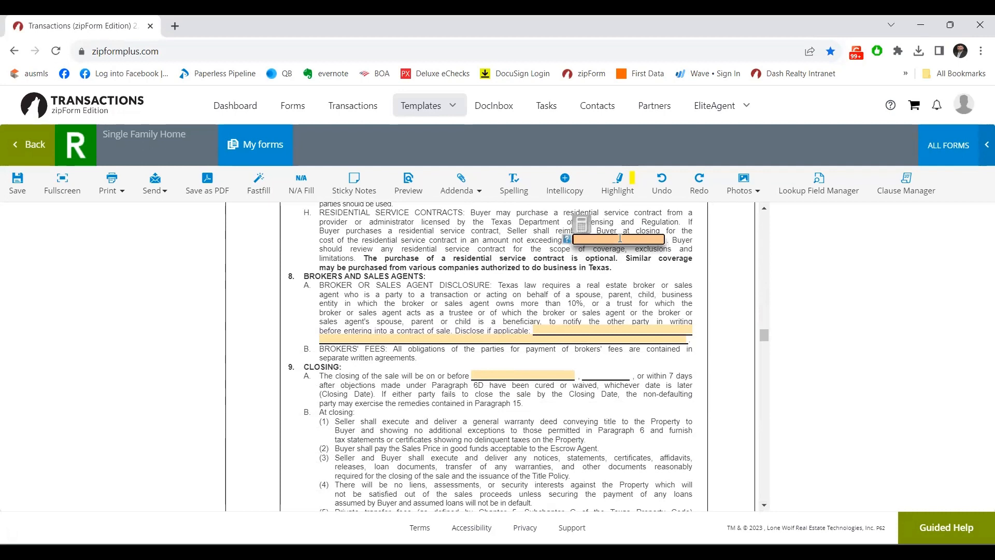
pyautogui.write('650.00')
pyautogui.click(544, 335)
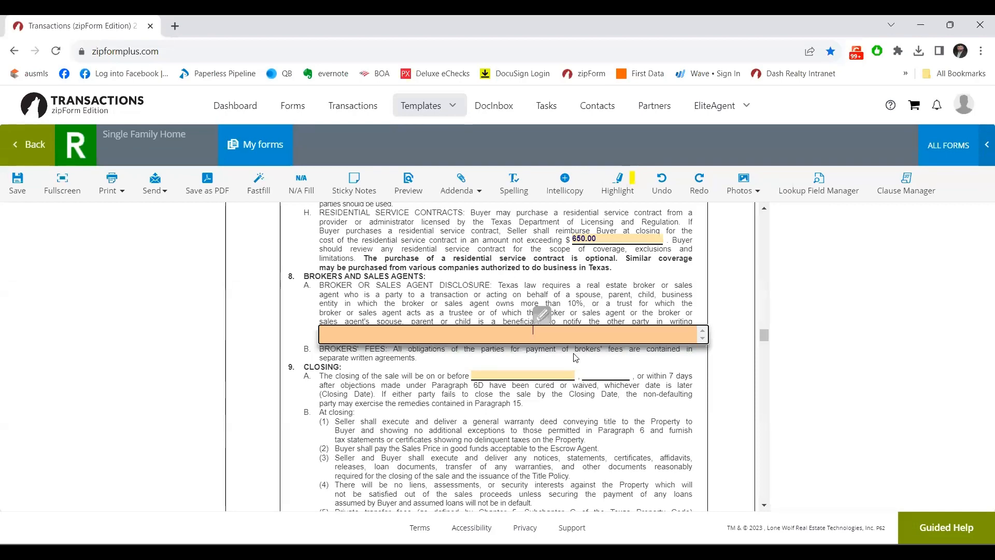
pyautogui.click(524, 376)
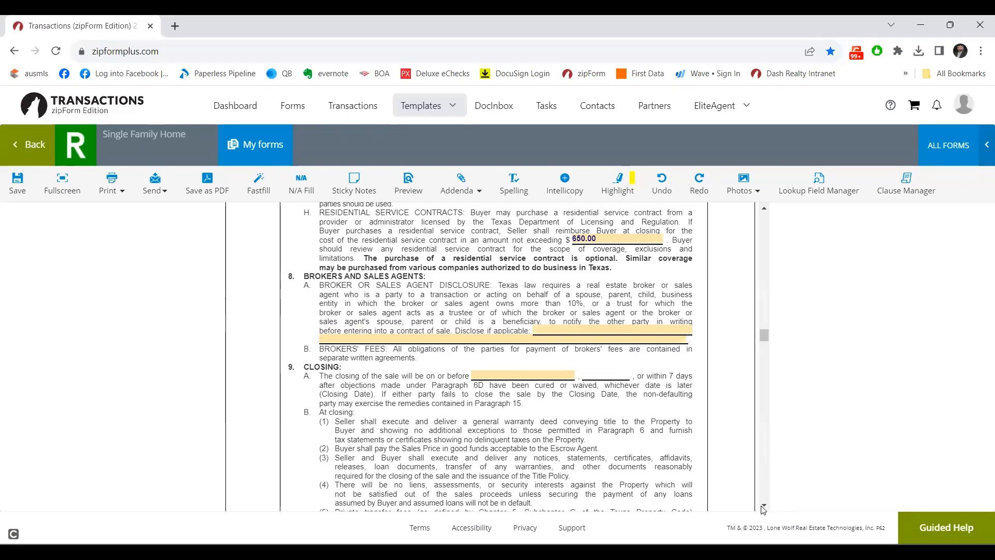
# In paragraph 10A, check possession 'upon closing and funding'.
pyautogui.scroll(-6, 764, 509)
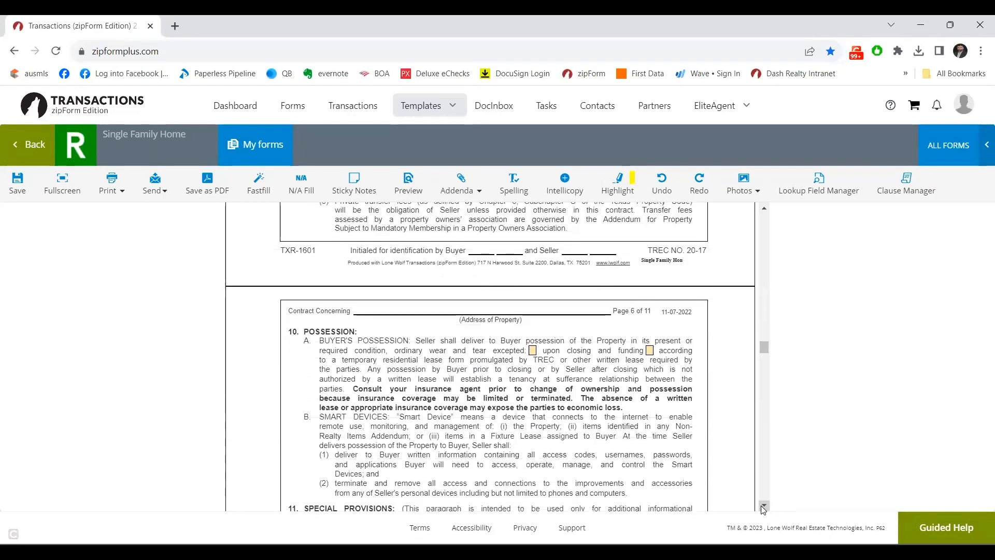
pyautogui.scroll(-1, 763, 509)
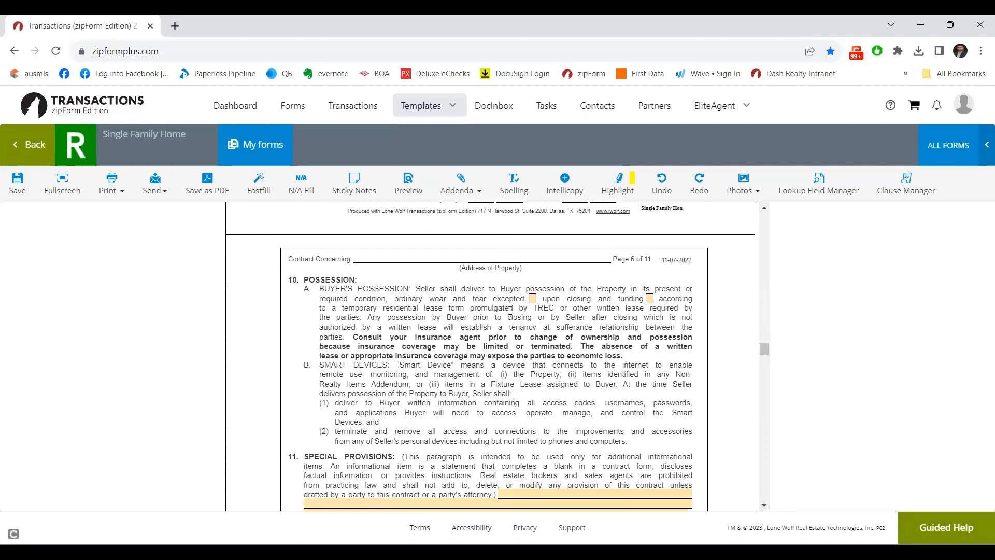
pyautogui.click(533, 299)
pyautogui.moveTo(341, 310); pyautogui.dragTo(418, 309)
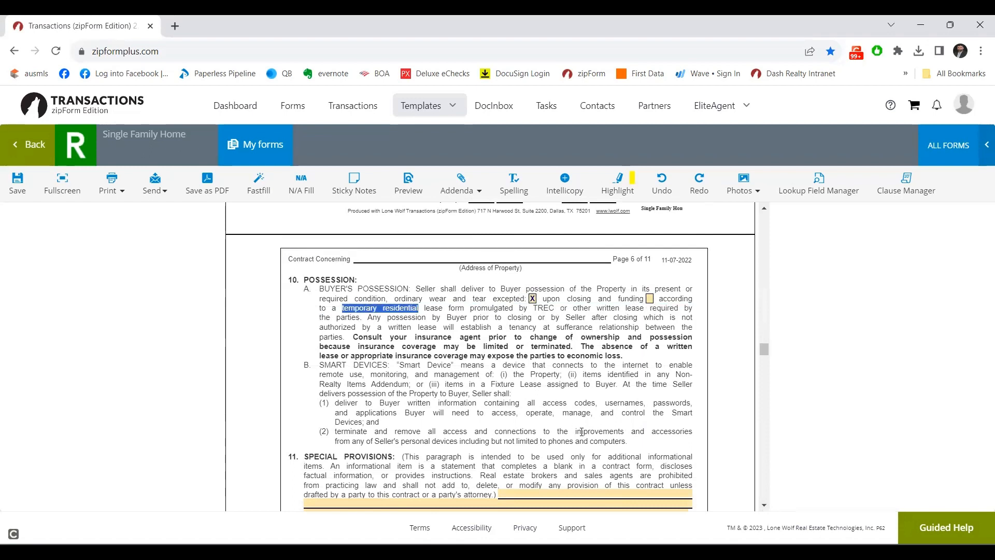
pyautogui.click(564, 414)
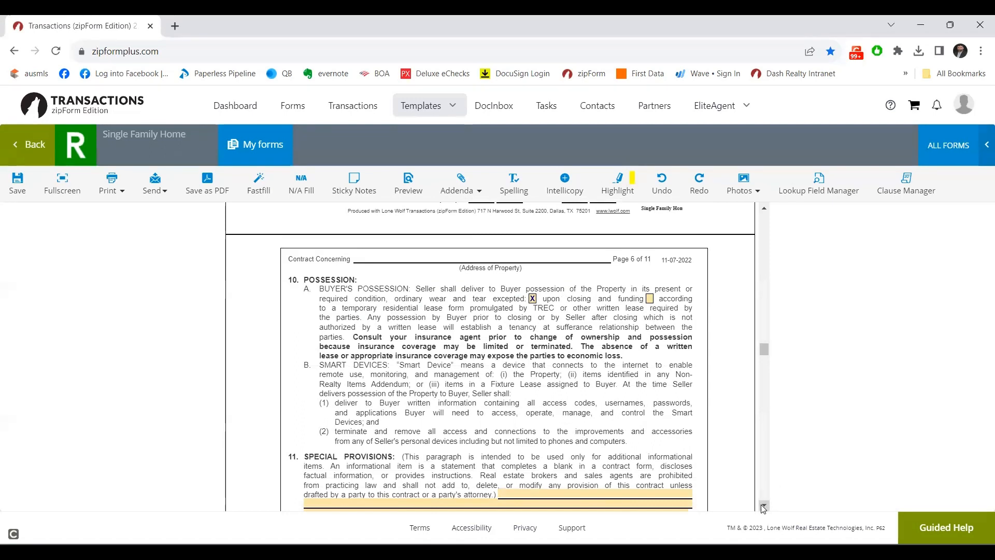
pyautogui.scroll(-3, 763, 508)
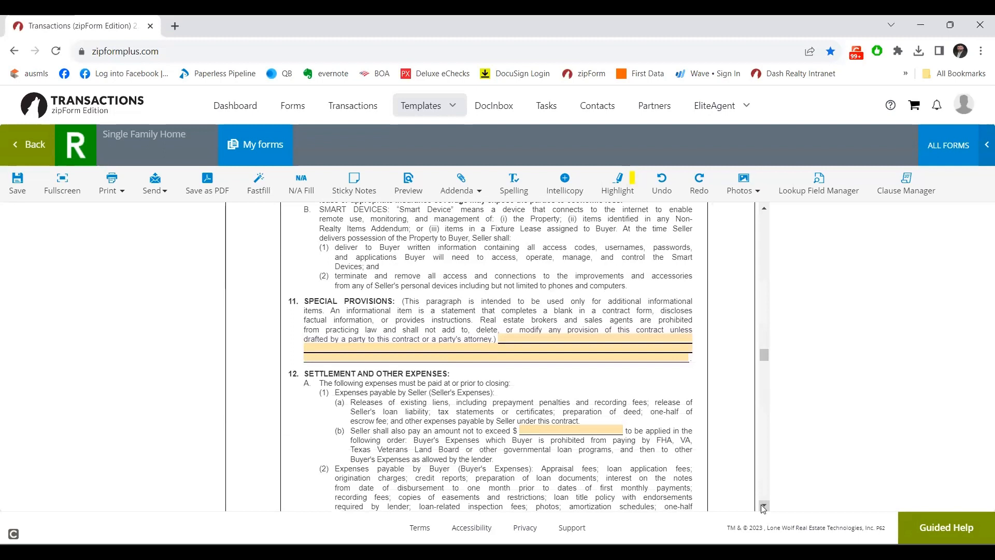
pyautogui.scroll(2, 763, 508)
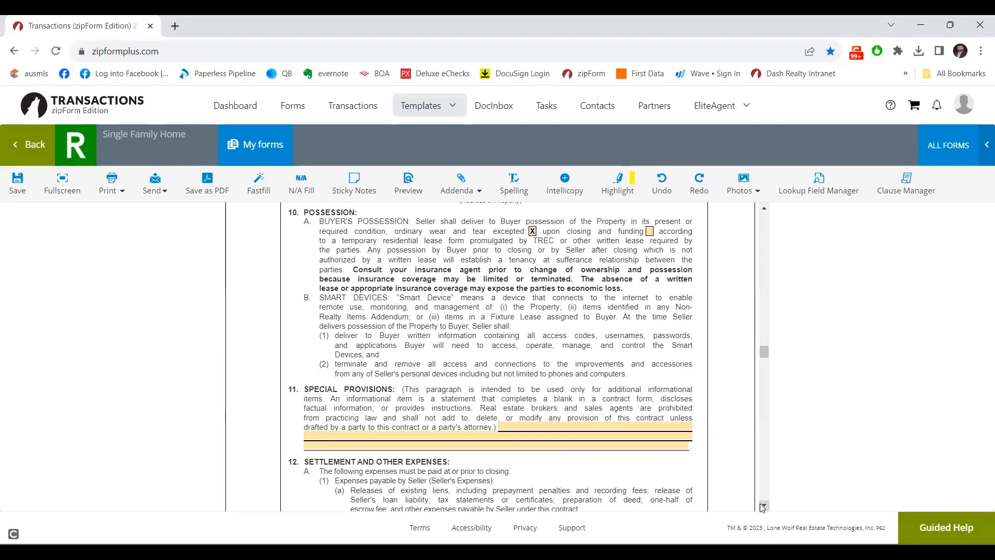
pyautogui.scroll(-3, 763, 507)
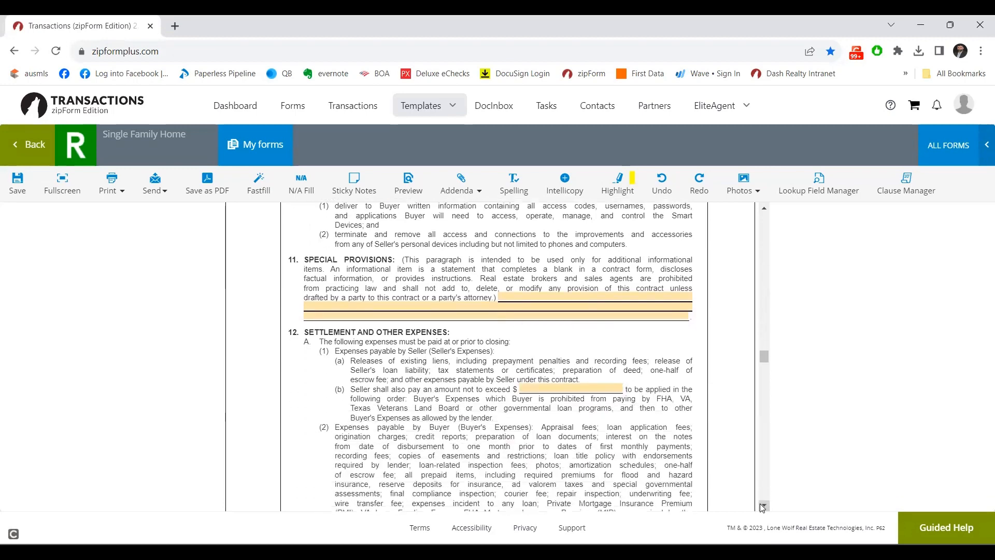
pyautogui.scroll(-2, 763, 507)
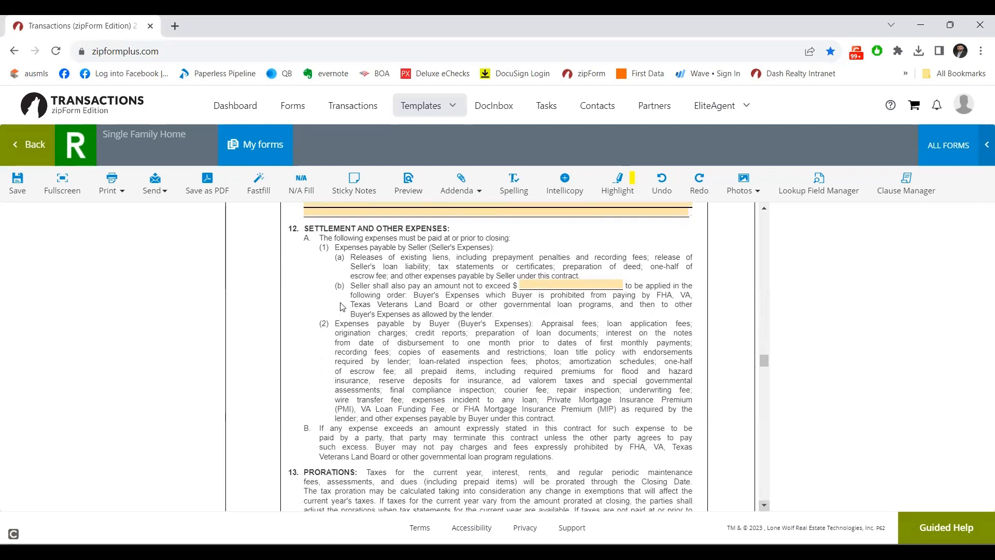
pyautogui.click(536, 284)
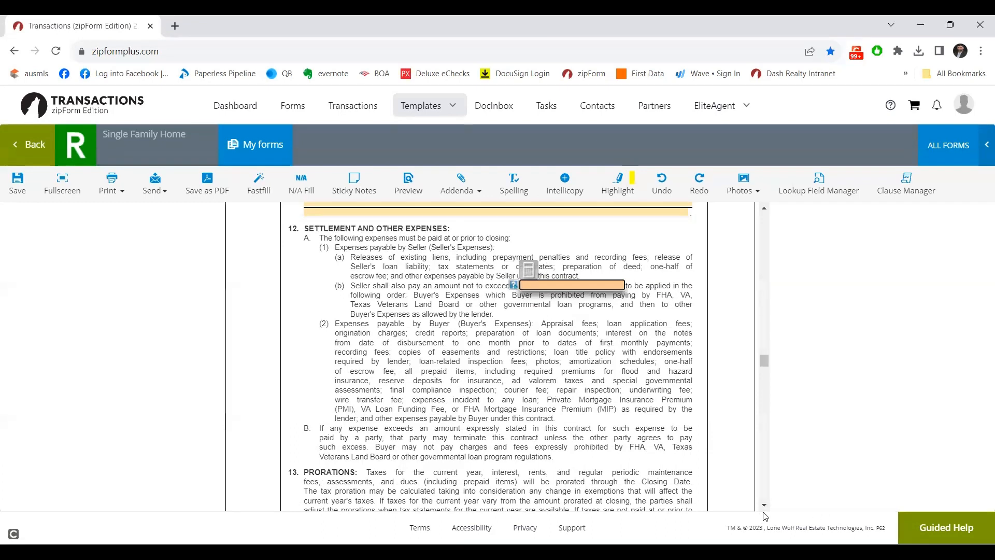
pyautogui.scroll(-3, 765, 510)
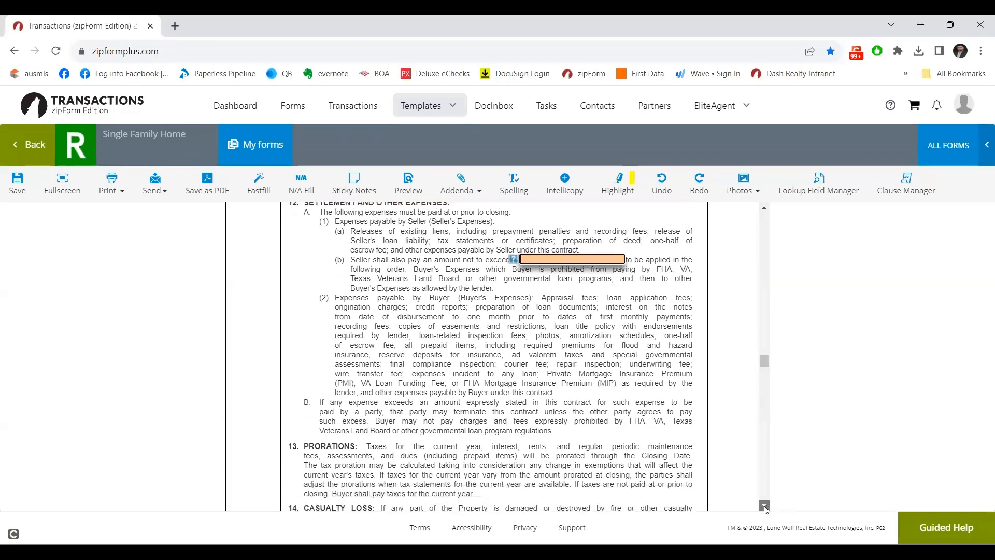
pyautogui.scroll(-5, 765, 508)
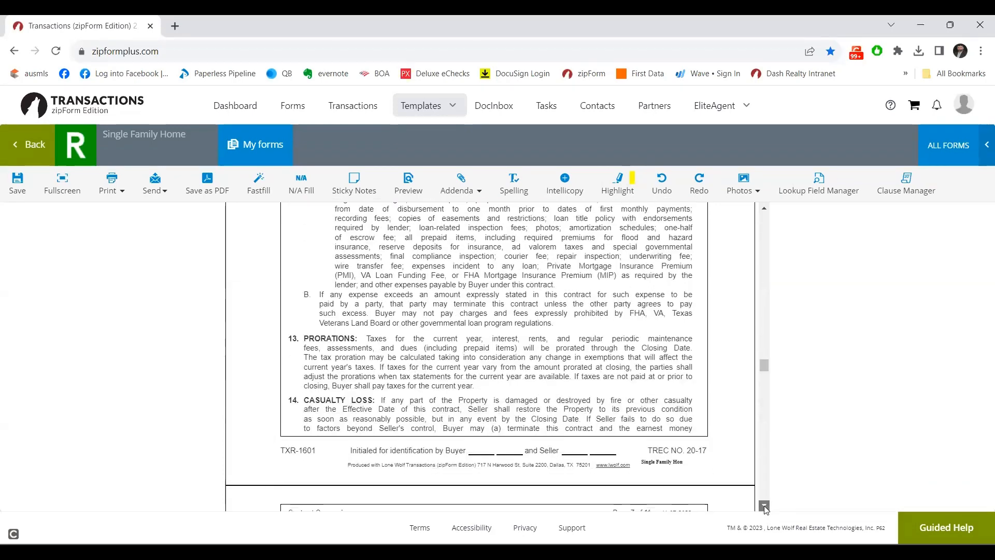
pyautogui.scroll(-10, 765, 508)
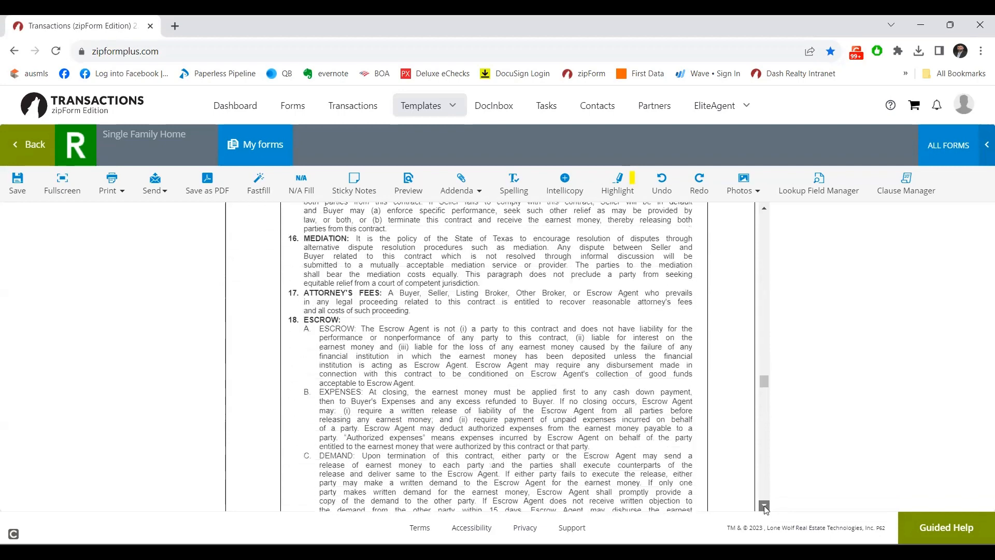
pyautogui.scroll(-5, 764, 508)
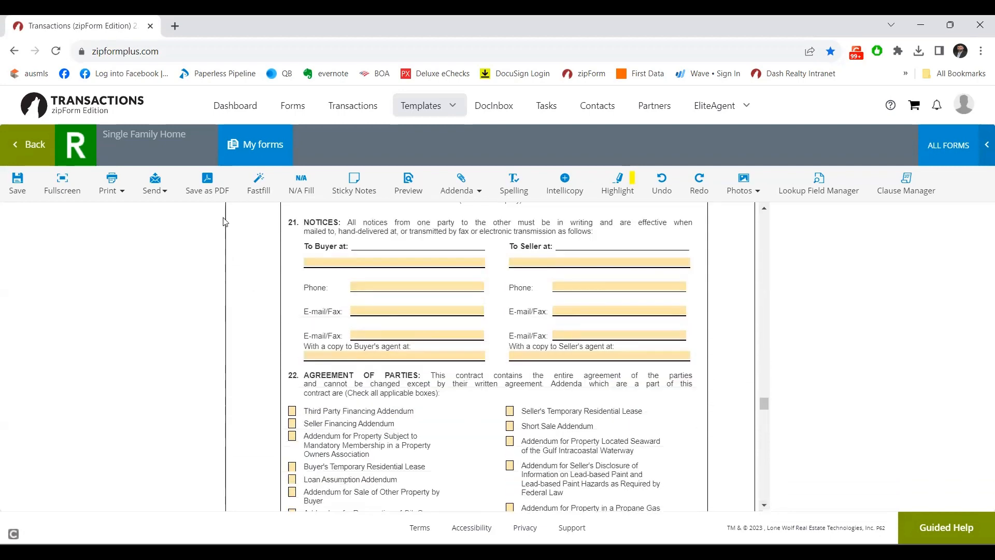
# Fill paragraph 21's 'With a copy to Buyer's agent at' field with the saved agent e-mail address.
pyautogui.click(398, 311)
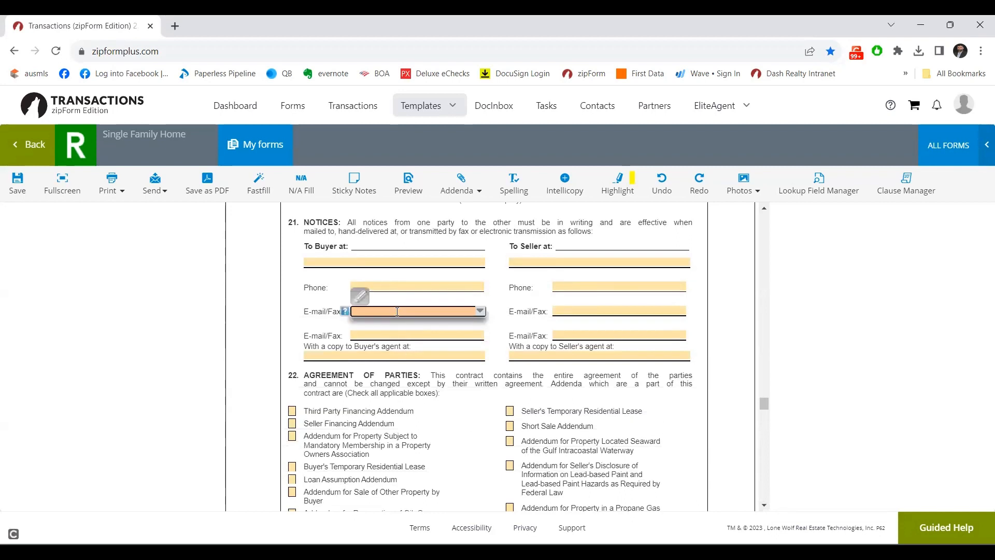
pyautogui.click(395, 344)
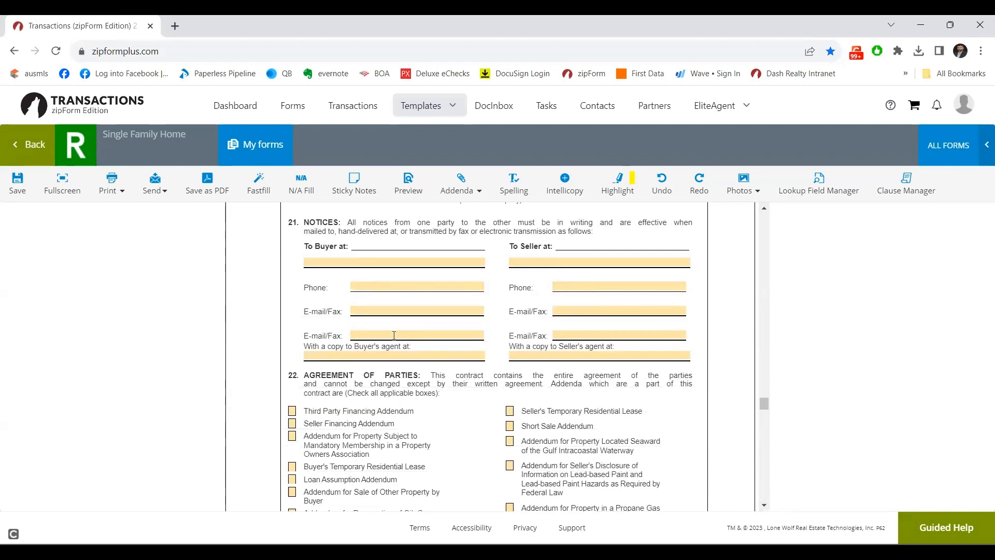
pyautogui.click(394, 335)
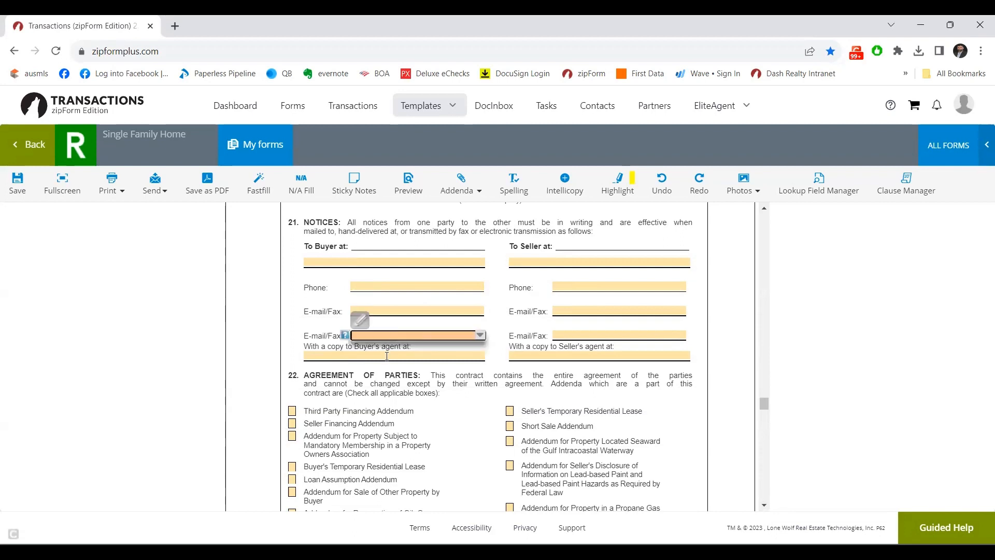
pyautogui.click(386, 356)
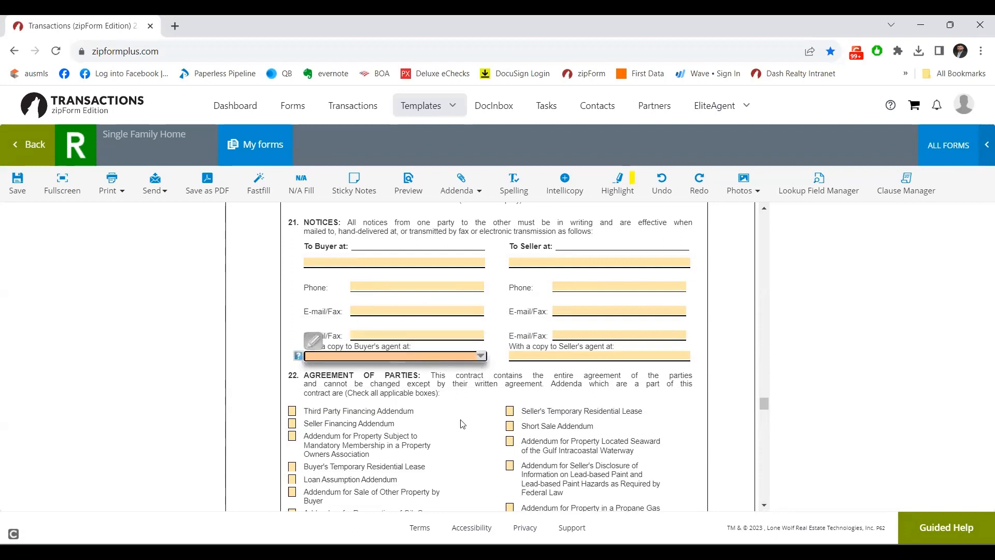
pyautogui.click(480, 356)
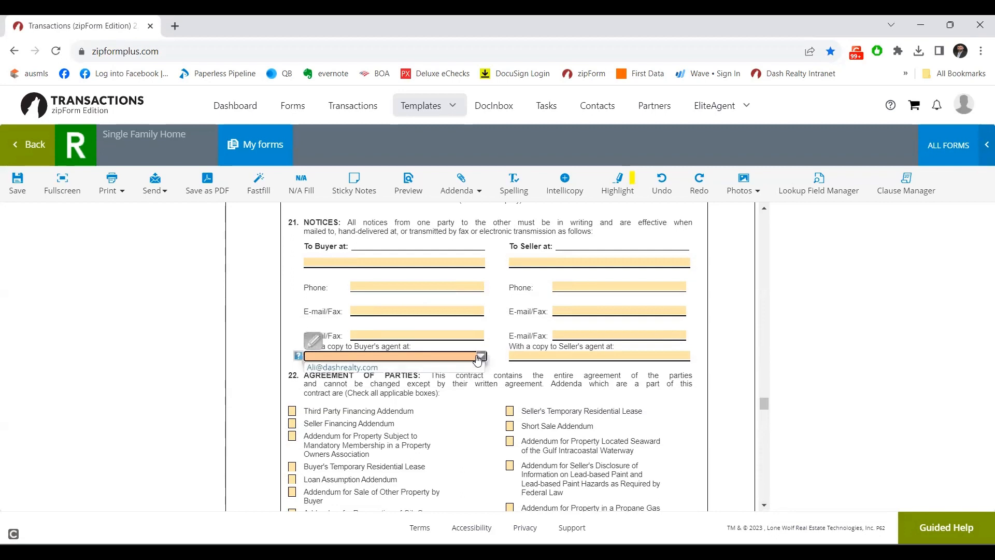
pyautogui.click(386, 369)
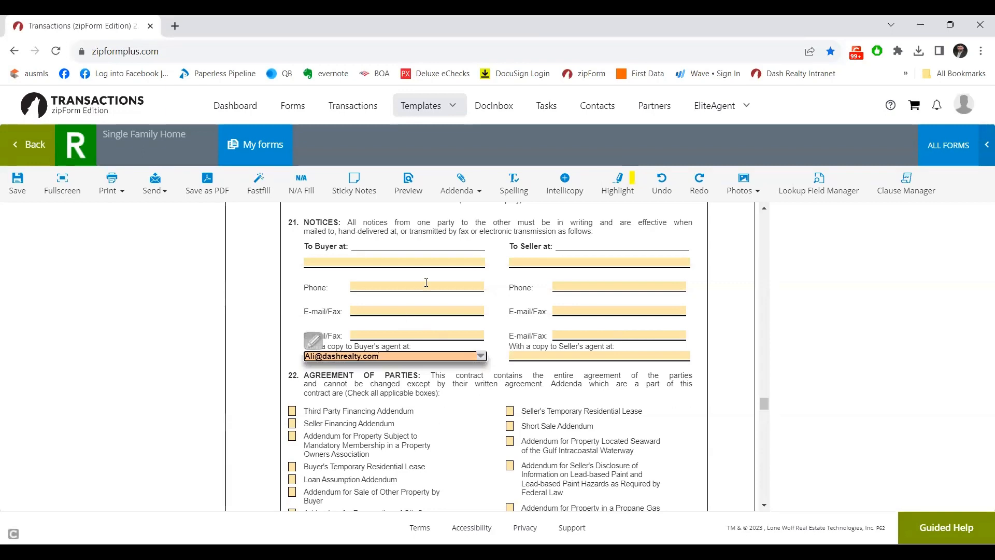
pyautogui.click(440, 472)
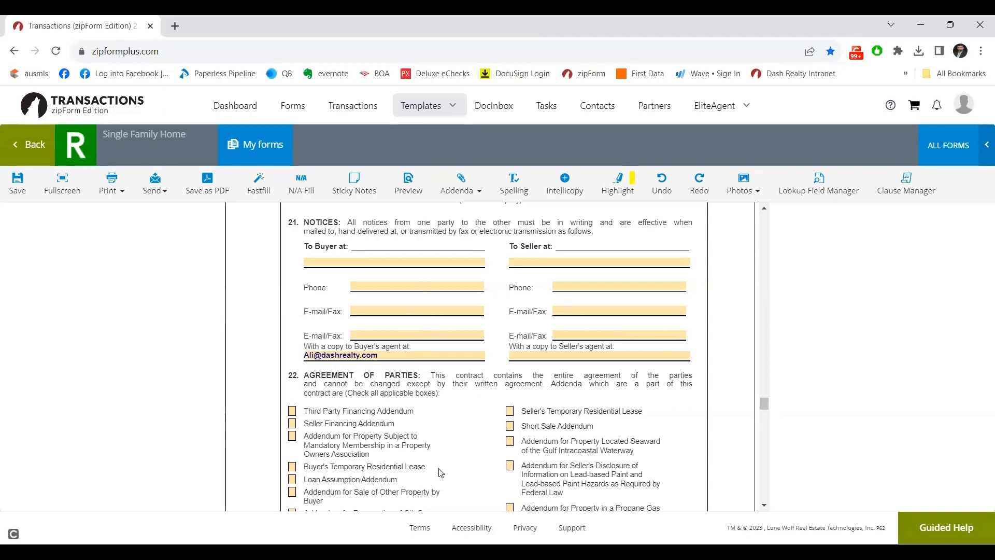
# Check the Third Party Financing Addendum and the Mandatory Membership owners' association addendum in paragraph 22.
pyautogui.scroll(-2, 440, 472)
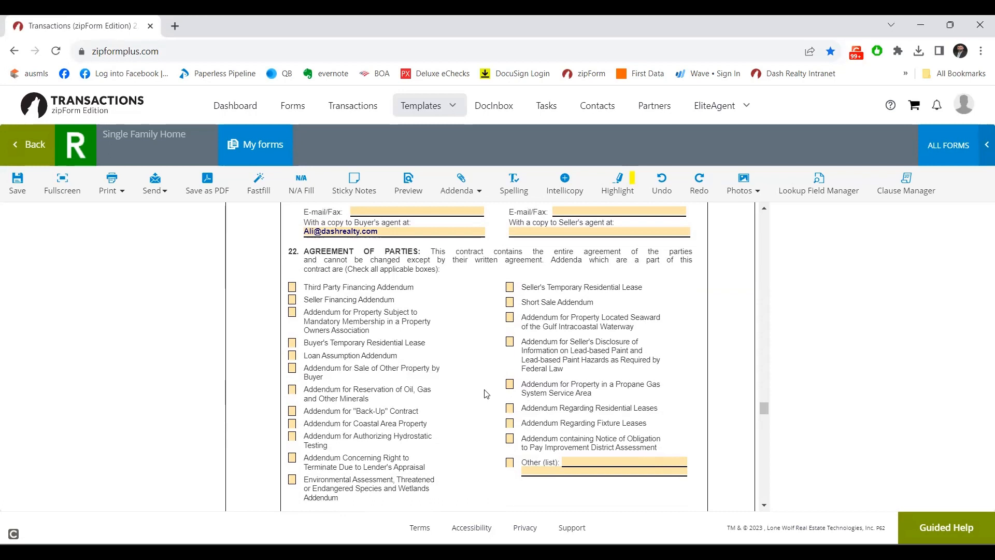
pyautogui.click(292, 288)
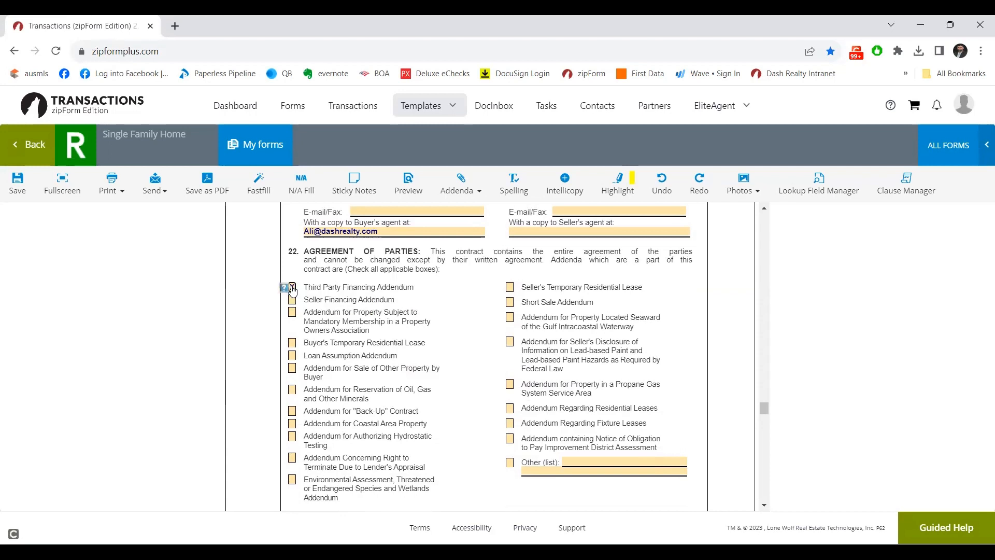
pyautogui.click(294, 315)
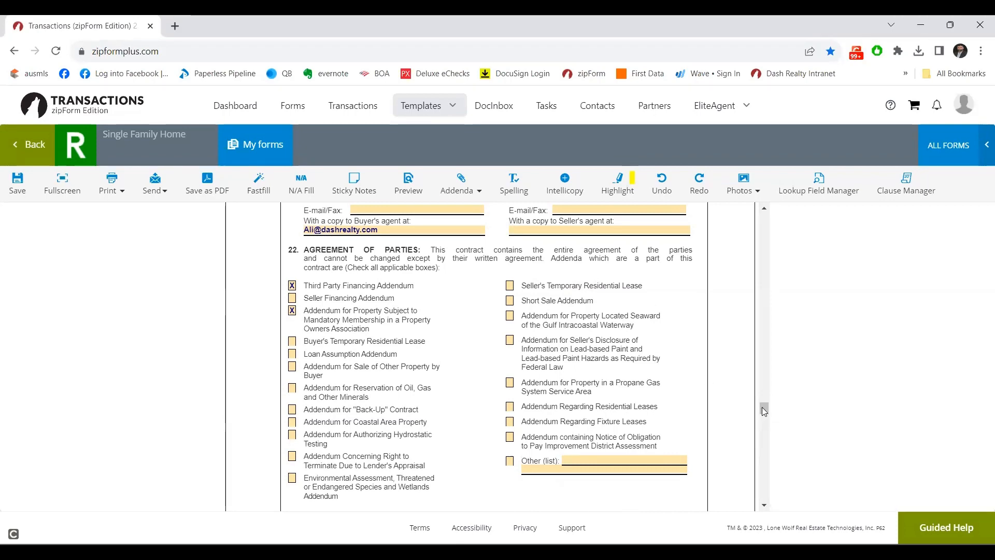
pyautogui.moveTo(763, 409); pyautogui.dragTo(763, 416)
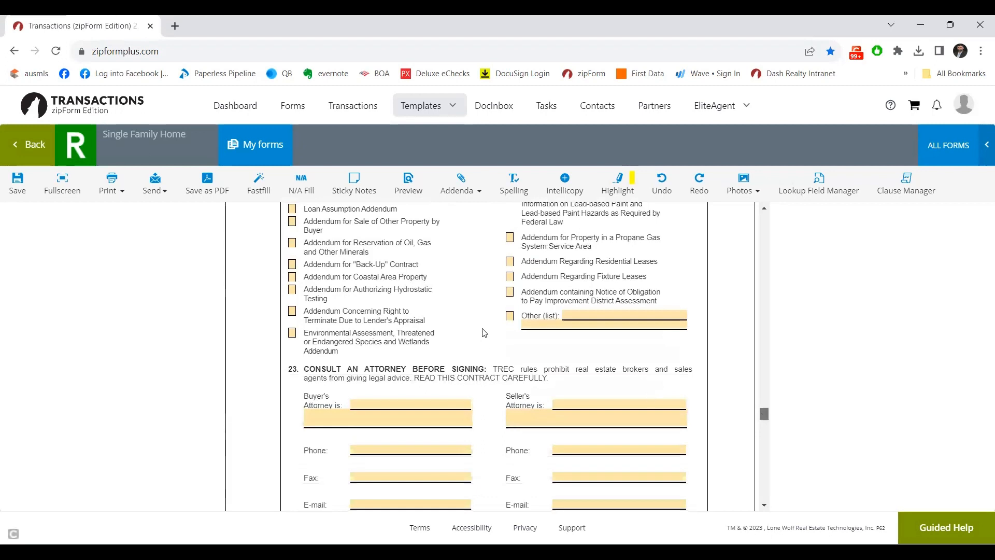
# Tick the Other addenda option and list 'NON Realty Addendum' on its line.
pyautogui.click(511, 319)
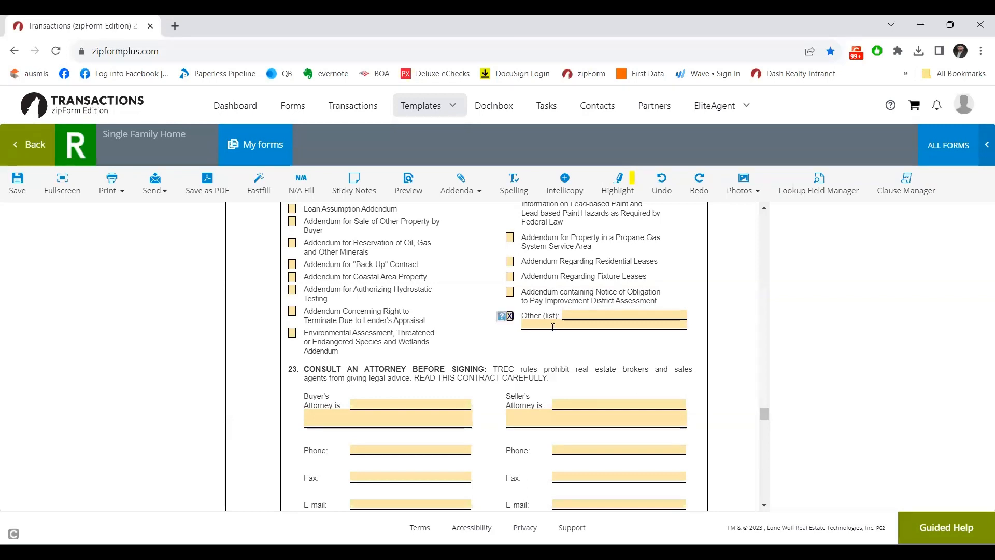
pyautogui.click(575, 314)
pyautogui.write('NON')
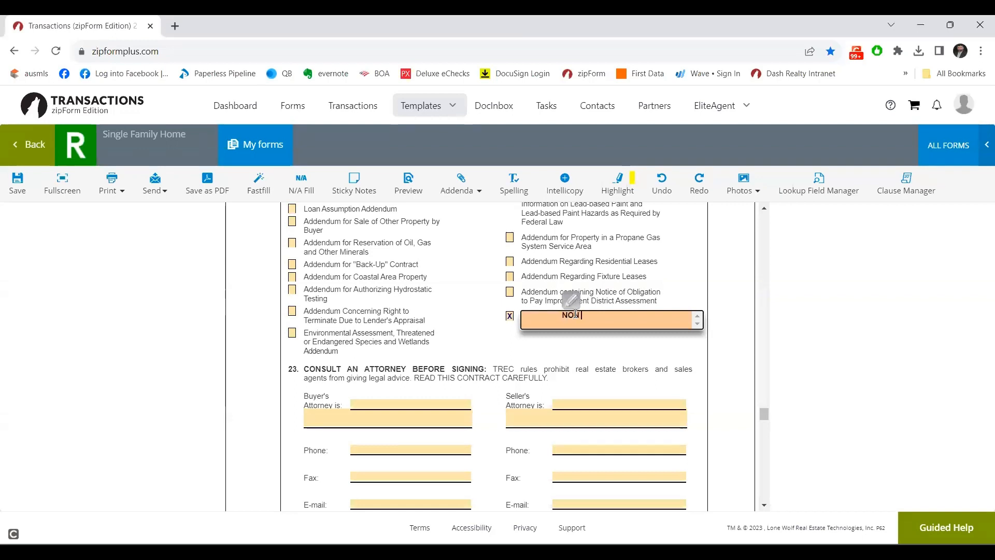
pyautogui.write(' Realty Ad')
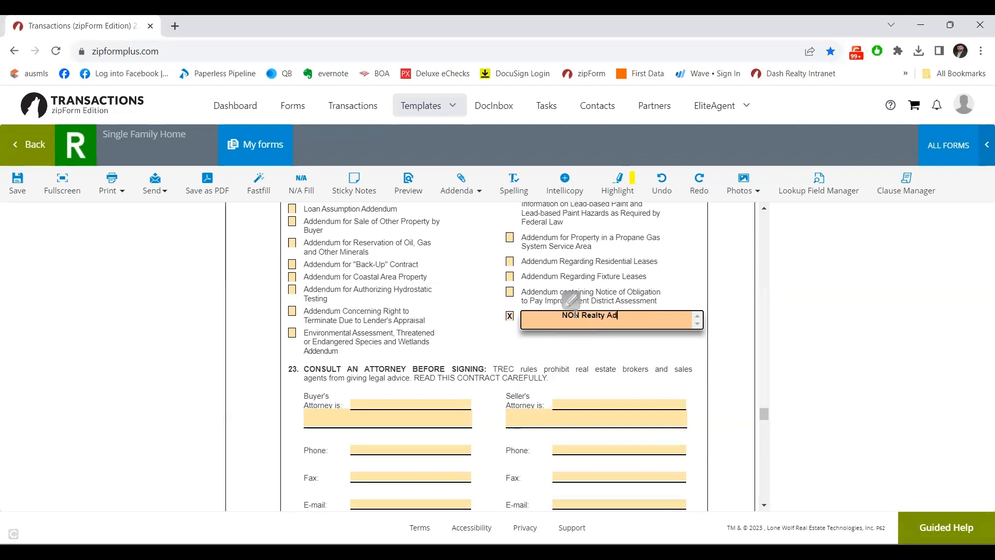
pyautogui.write('dendum')
pyautogui.click(550, 354)
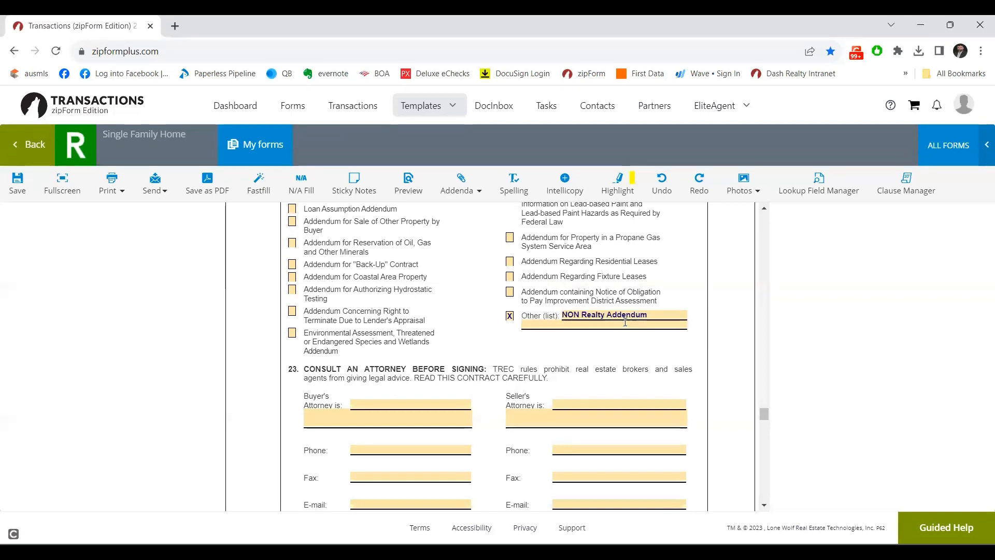
# Erase 'NON Realty Addendum' and untick the Other addendum checkbox.
pyautogui.click(651, 317)
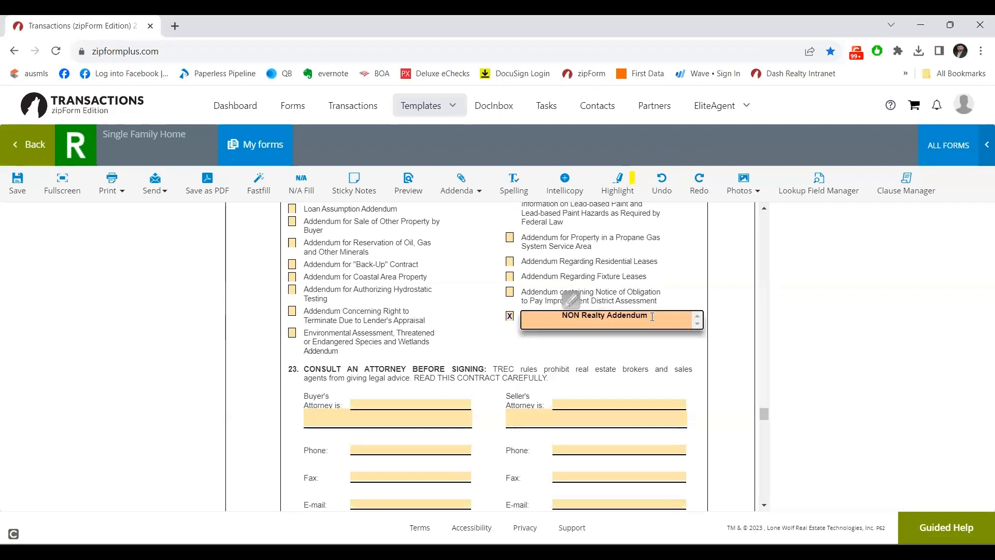
pyautogui.press('BackSpace')
pyautogui.press('BackSpace')
pyautogui.press('BackSpace')
pyautogui.press('BackSpace')
pyautogui.press('BackSpace')
pyautogui.press('BackSpace')
pyautogui.press('BackSpace')
pyautogui.press('BackSpace')
pyautogui.press('BackSpace')
pyautogui.press('BackSpace')
pyautogui.press('BackSpace')
pyautogui.press('BackSpace')
pyautogui.press('BackSpace')
pyautogui.press('BackSpace')
pyautogui.press('BackSpace')
pyautogui.press('BackSpace')
pyautogui.press('BackSpace')
pyautogui.press('BackSpace')
pyautogui.press('BackSpace')
pyautogui.click(509, 318)
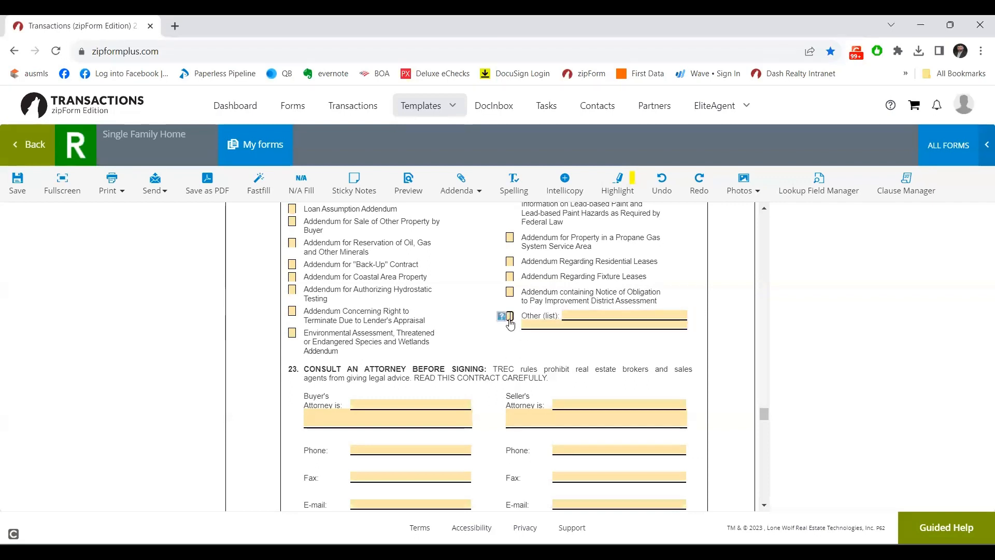
pyautogui.click(763, 506)
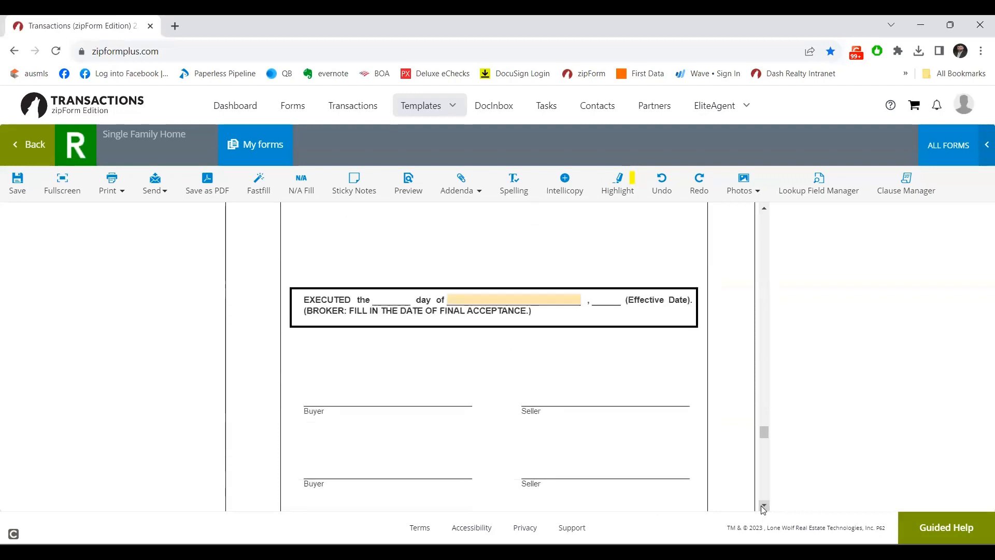
# Enter Dash Realty as the Other Broker Firm in Broker Information.
pyautogui.click(763, 507)
pyautogui.click(764, 507)
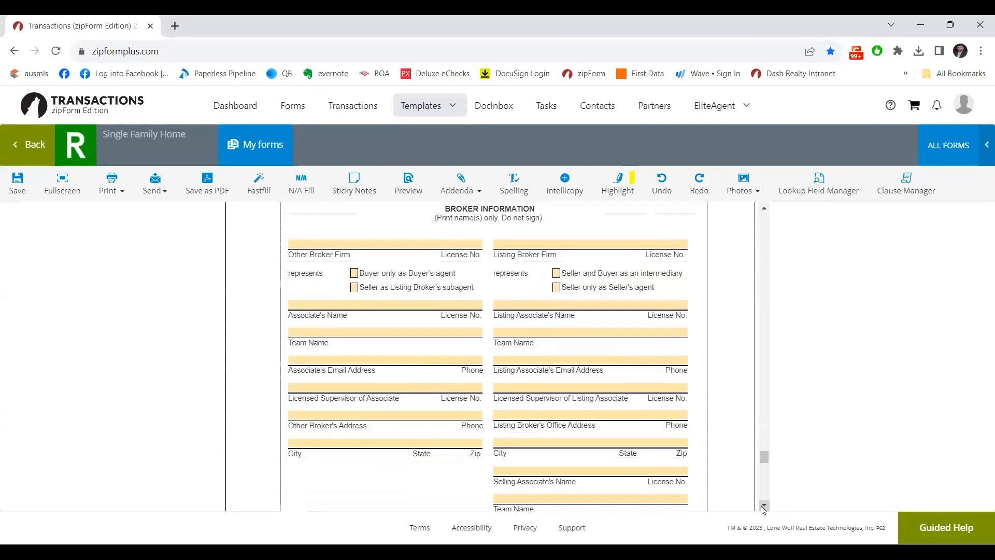
pyautogui.click(301, 244)
pyautogui.write('Dash')
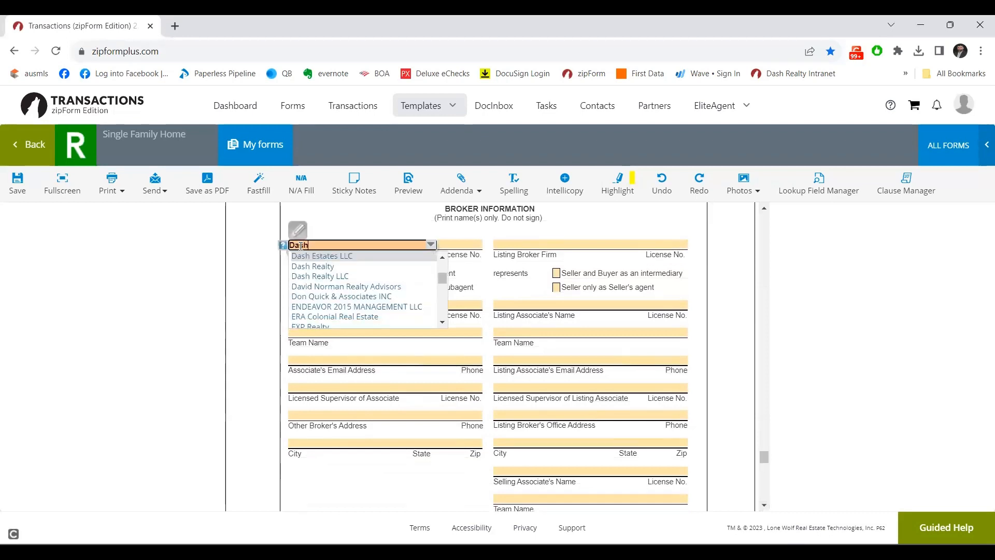
pyautogui.write(' Realty')
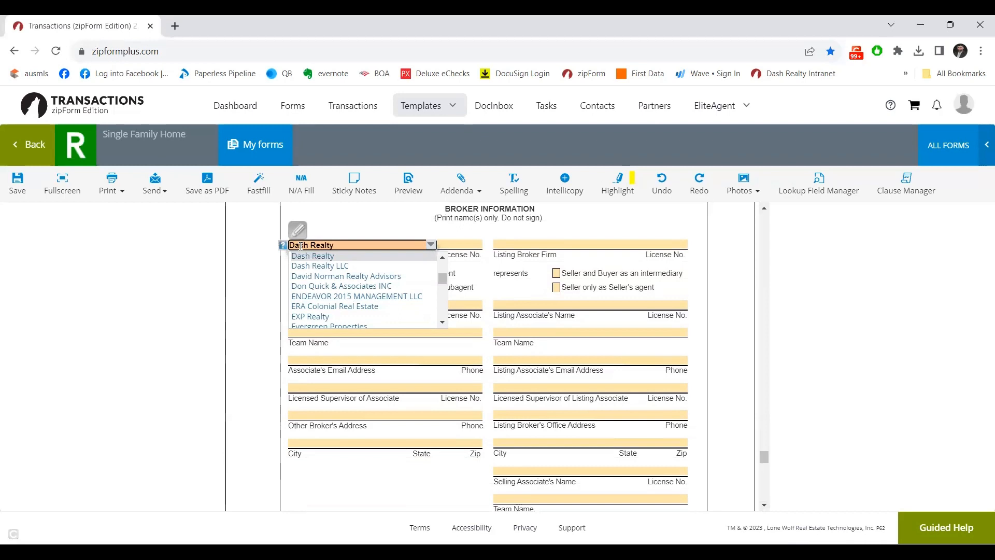
pyautogui.press('Return')
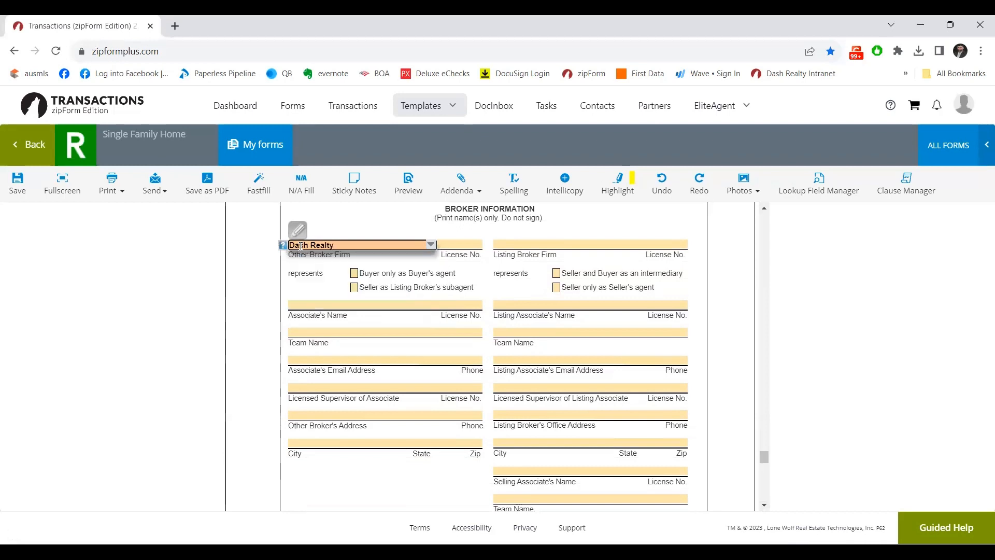
# Fill in the firm's license number from suggestions and mark it as Buyer only as Buyer's agent.
pyautogui.press('Tab')
pyautogui.write('6')
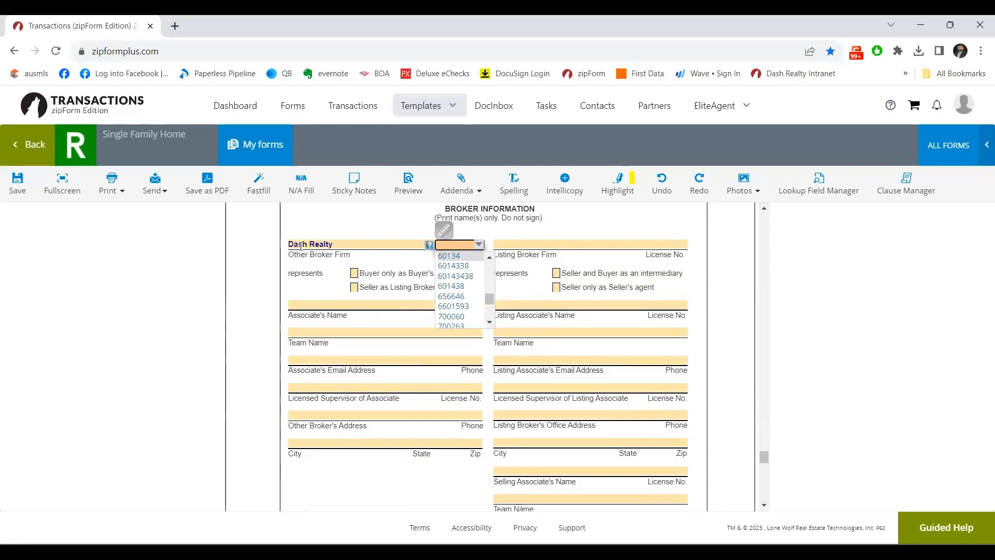
pyautogui.write('04')
pyautogui.press('BackSpace')
pyautogui.press('BackSpace')
pyautogui.press('BackSpace')
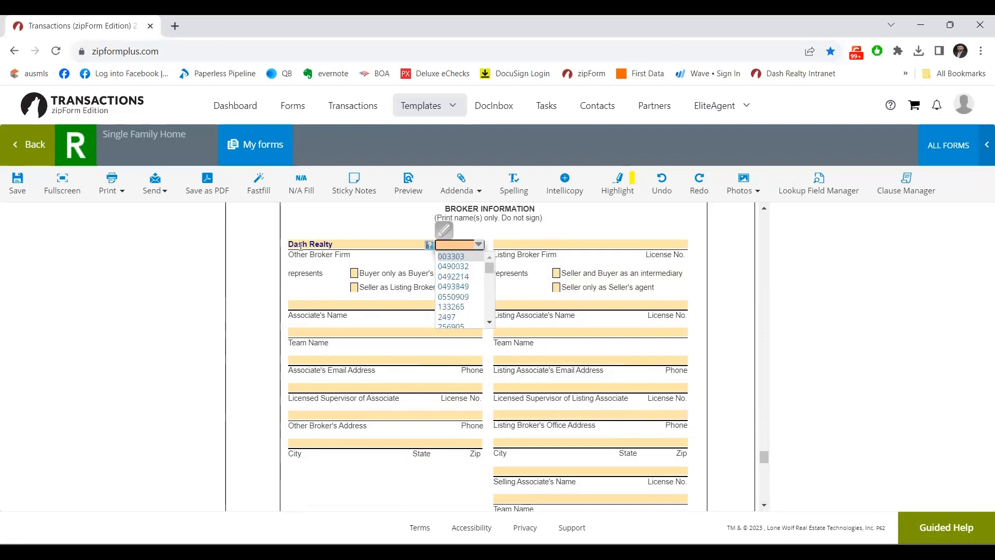
pyautogui.write('6')
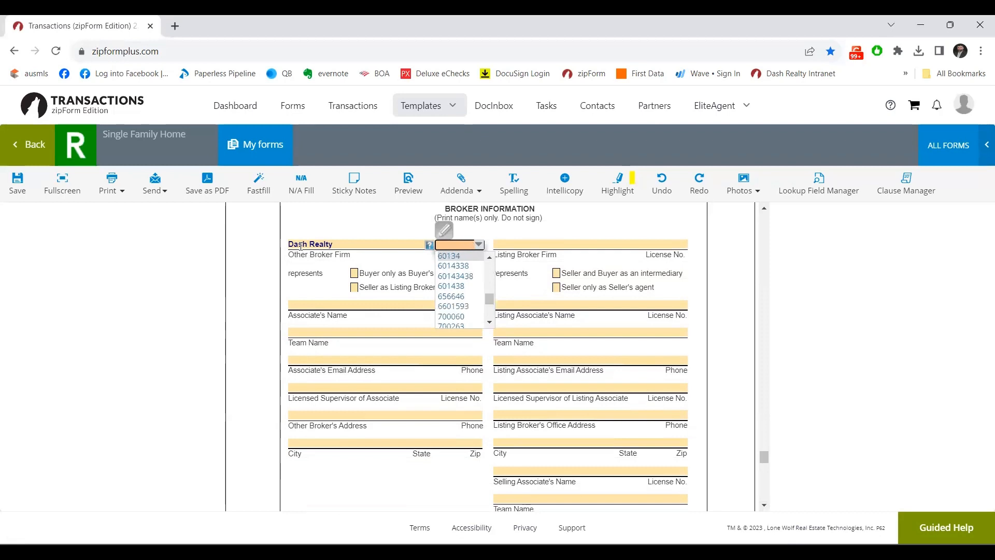
pyautogui.write('014')
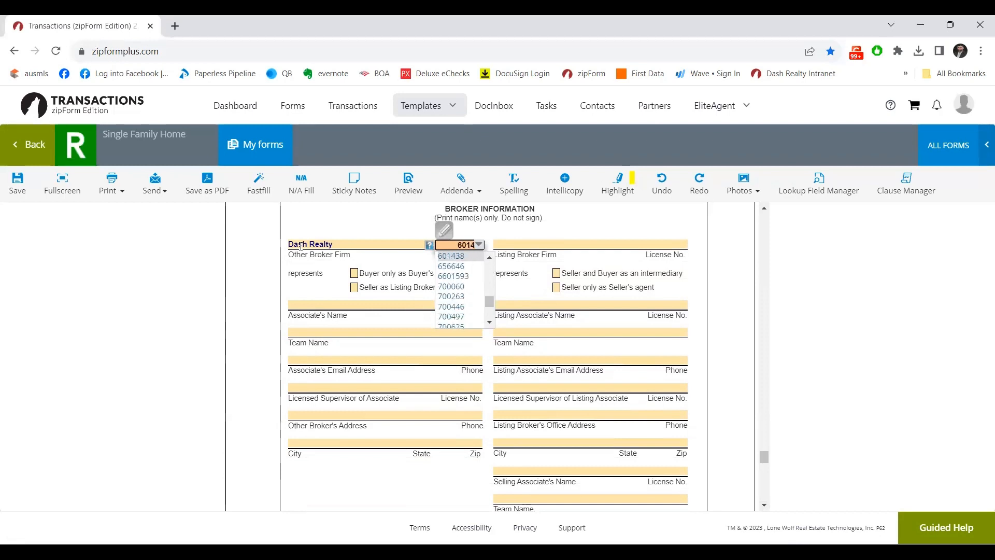
pyautogui.press('Return')
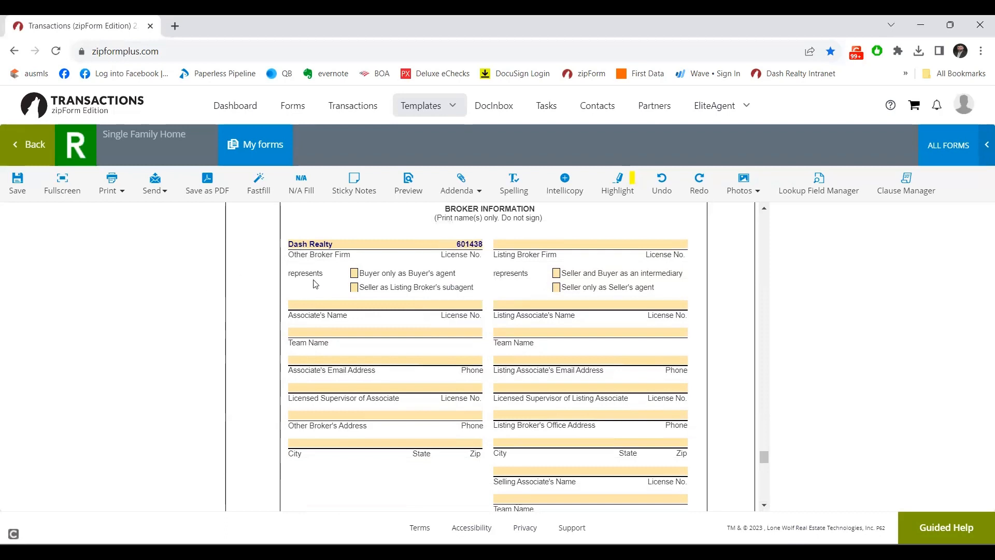
pyautogui.click(355, 275)
# Fill in the buyer's associate name and license number using the suggestion lists.
pyautogui.click(351, 306)
pyautogui.write('Moh')
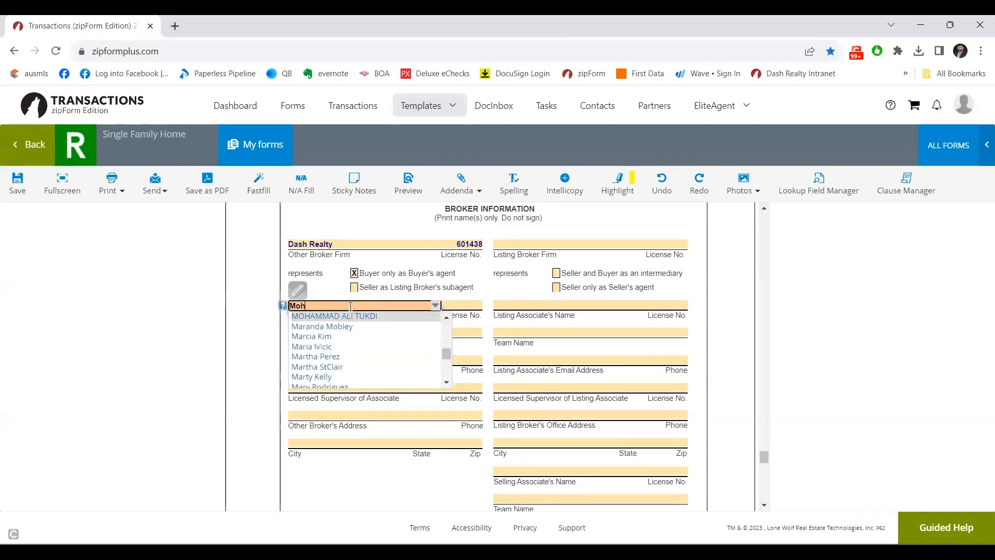
pyautogui.click(348, 317)
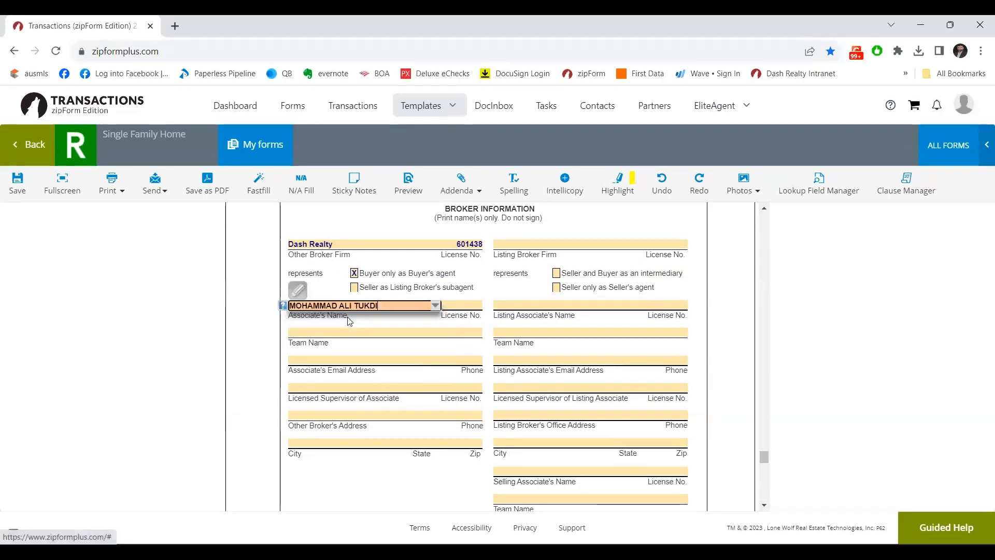
pyautogui.press('Tab')
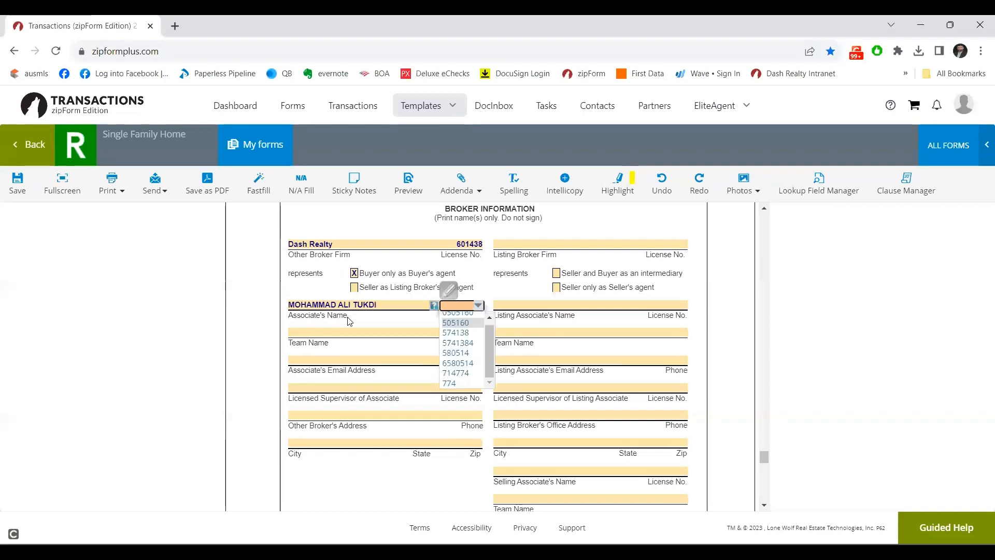
pyautogui.write('5808')
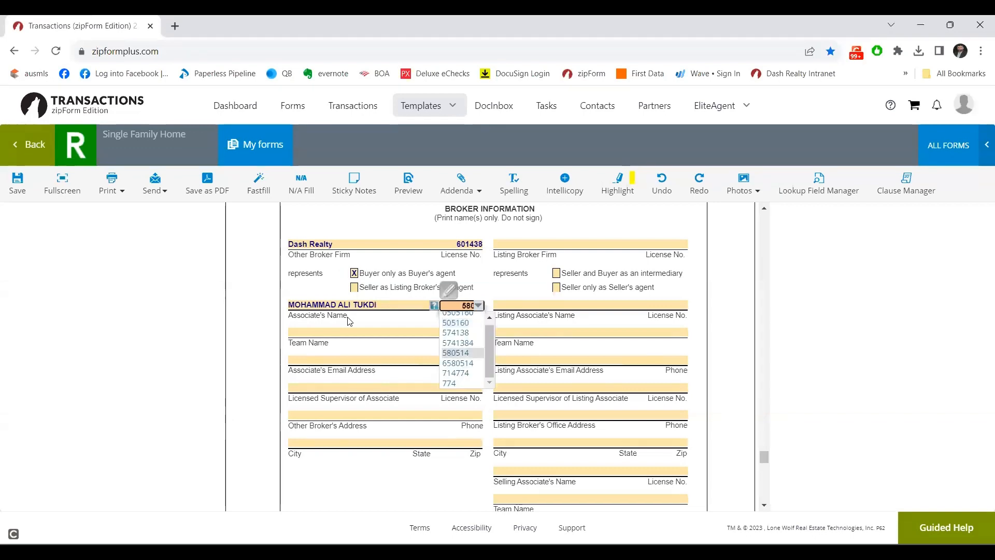
pyautogui.click(324, 335)
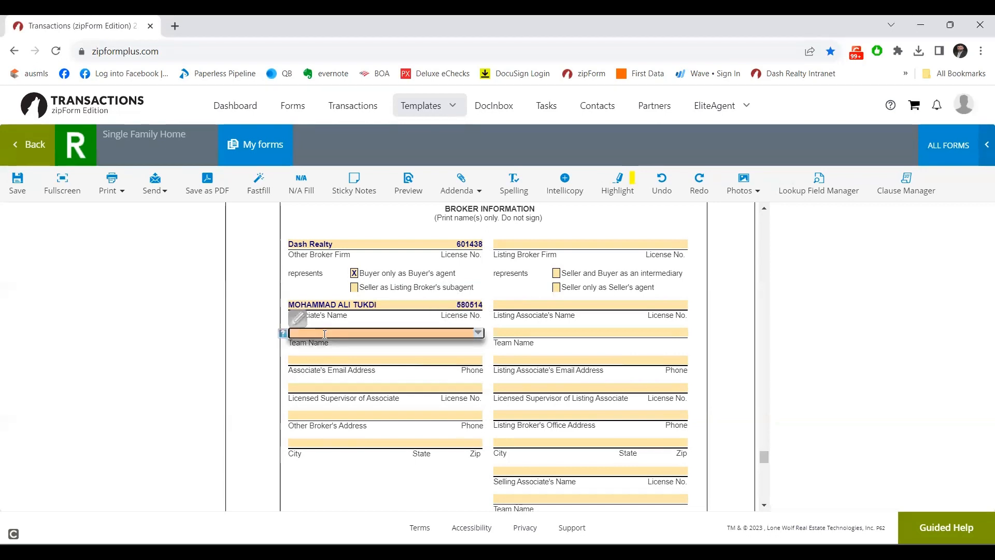
# Add the associate's e-mail address from suggestions and type the associate's phone number.
pyautogui.click(332, 362)
pyautogui.write('ali')
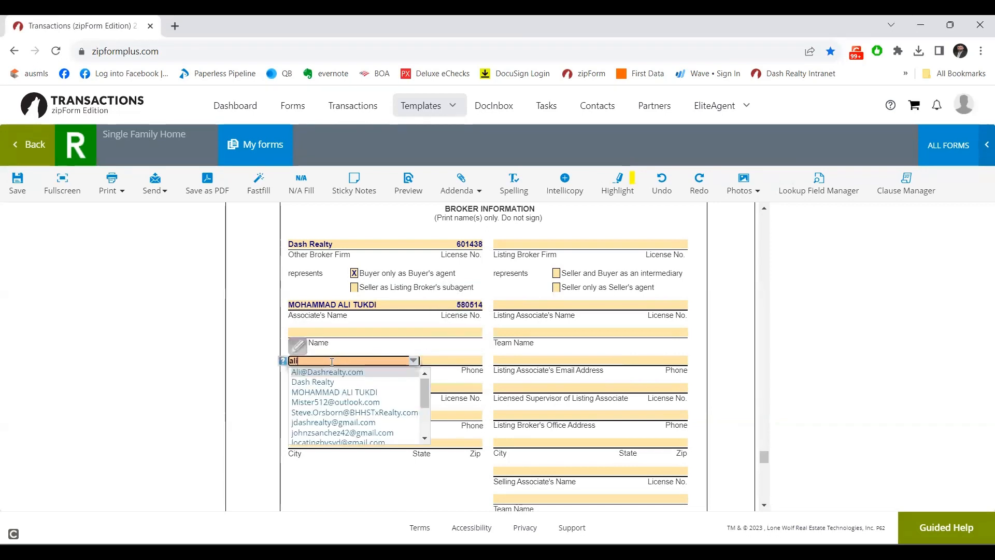
pyautogui.click(327, 372)
pyautogui.press('Tab')
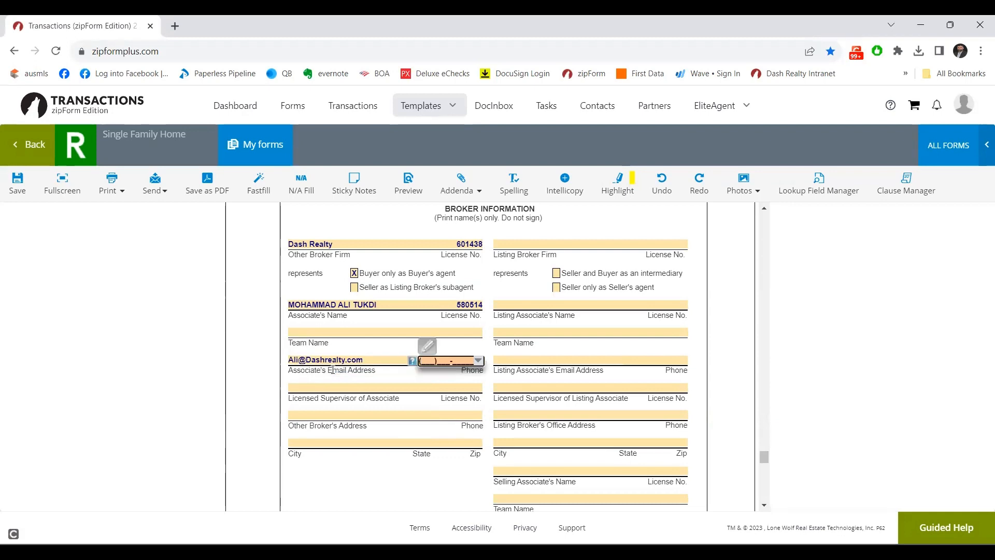
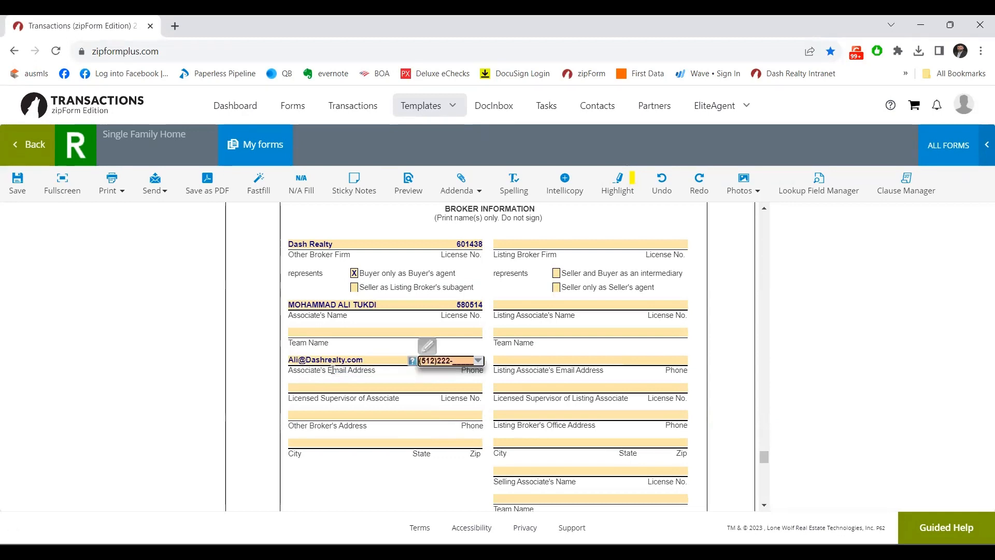
pyautogui.press('Tab')
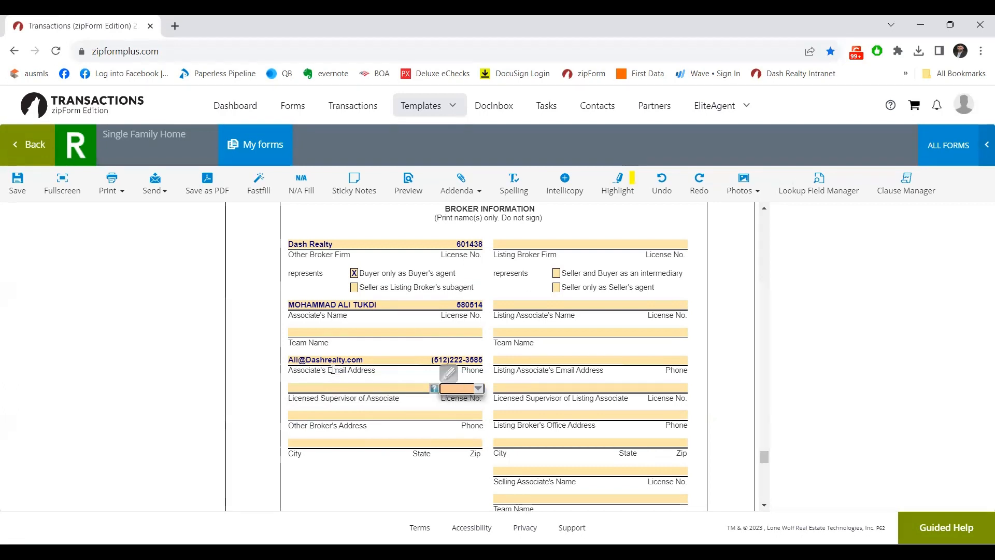
# Skip the Licensed Supervisor field and enter the other broker's street address and office phone.
pyautogui.press('Tab')
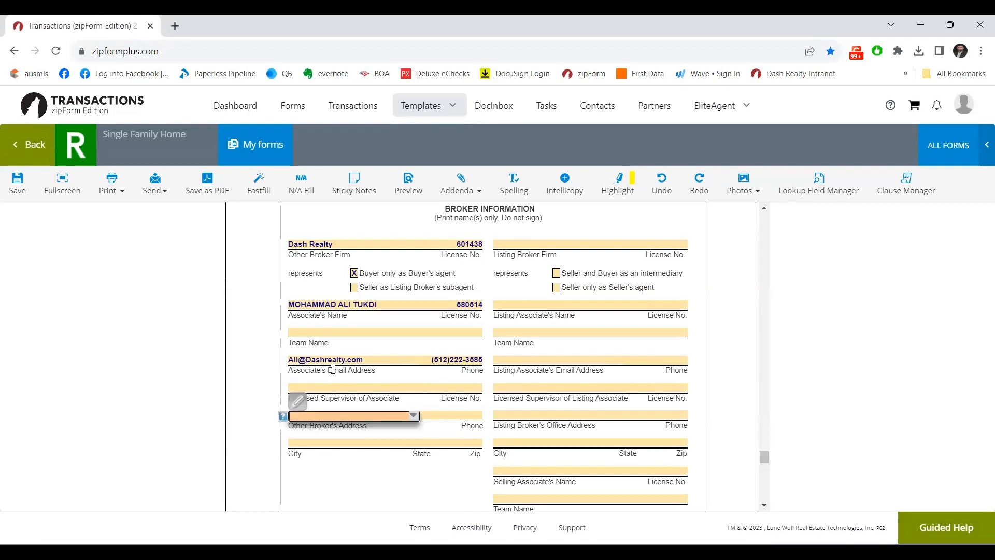
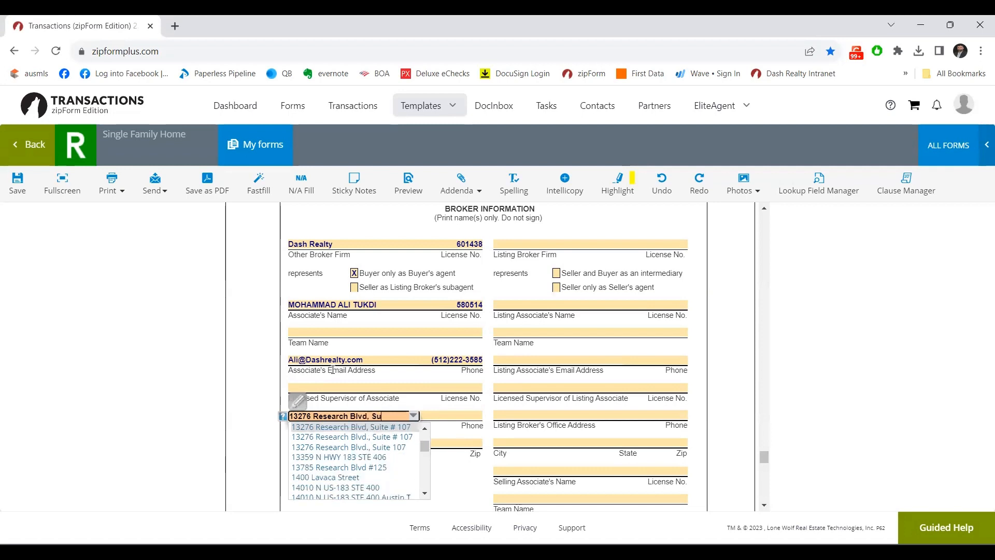
pyautogui.press('Escape')
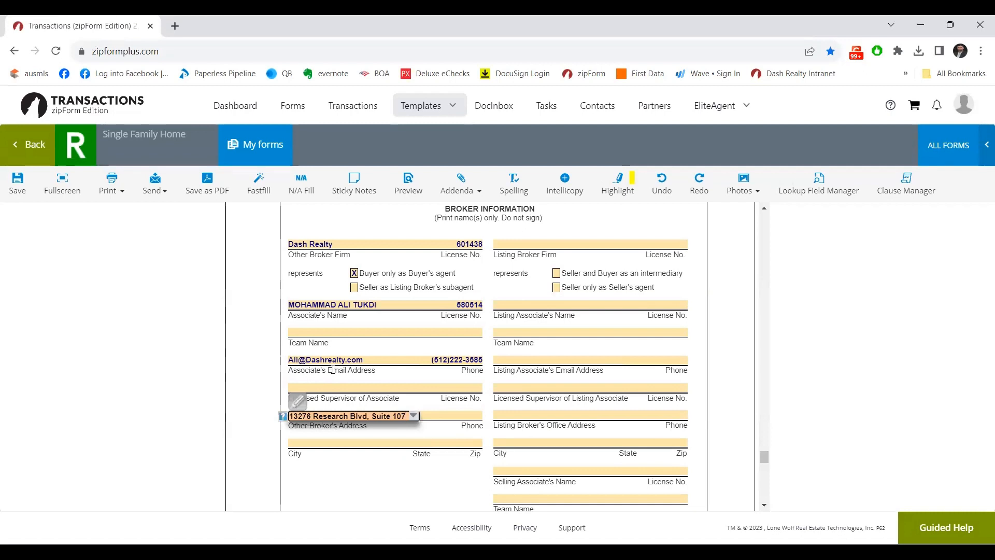
pyautogui.press('Tab')
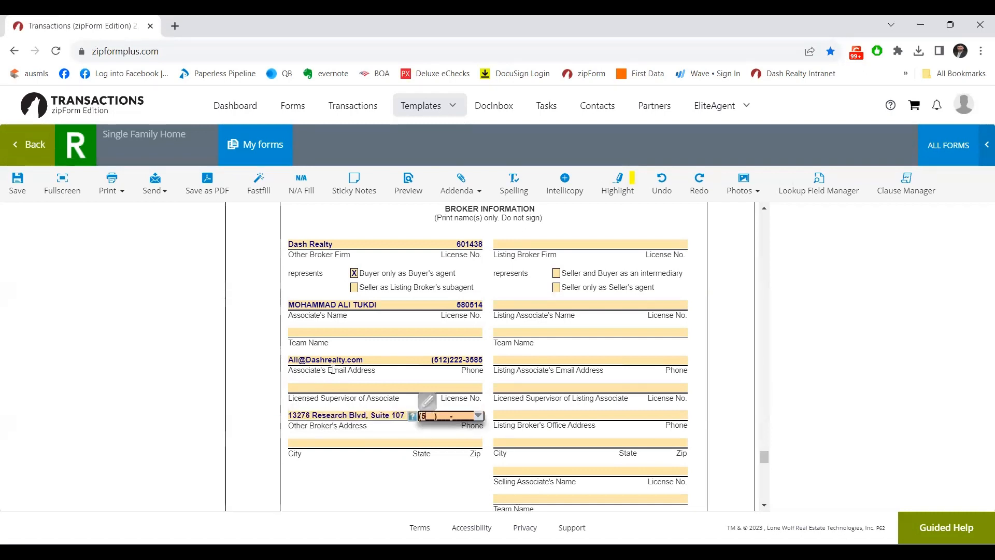
# Enter Austin and TX as the other broker's city and state, add the ZIP code, then select it for editing.
pyautogui.press('Tab')
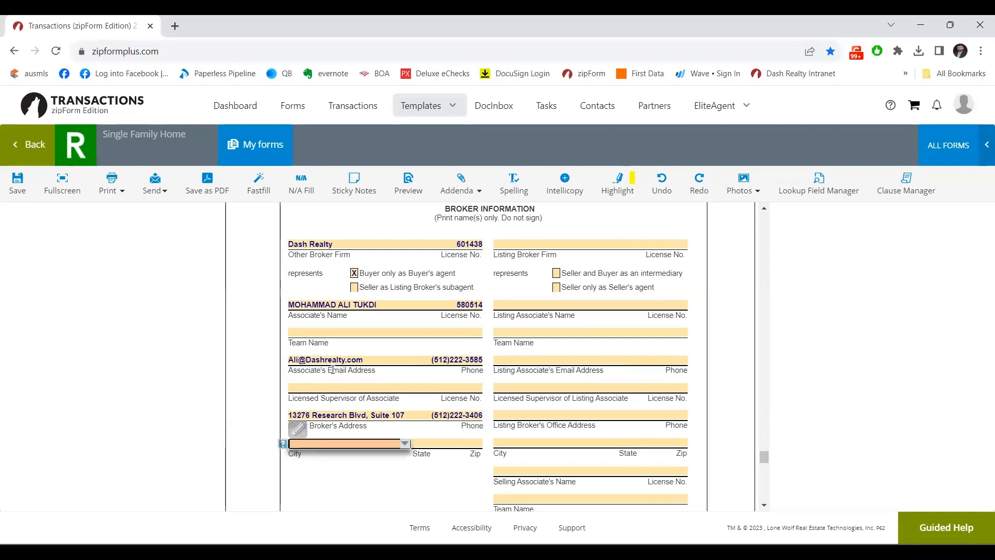
pyautogui.write('Austin')
pyautogui.press('Tab')
pyautogui.write('TX')
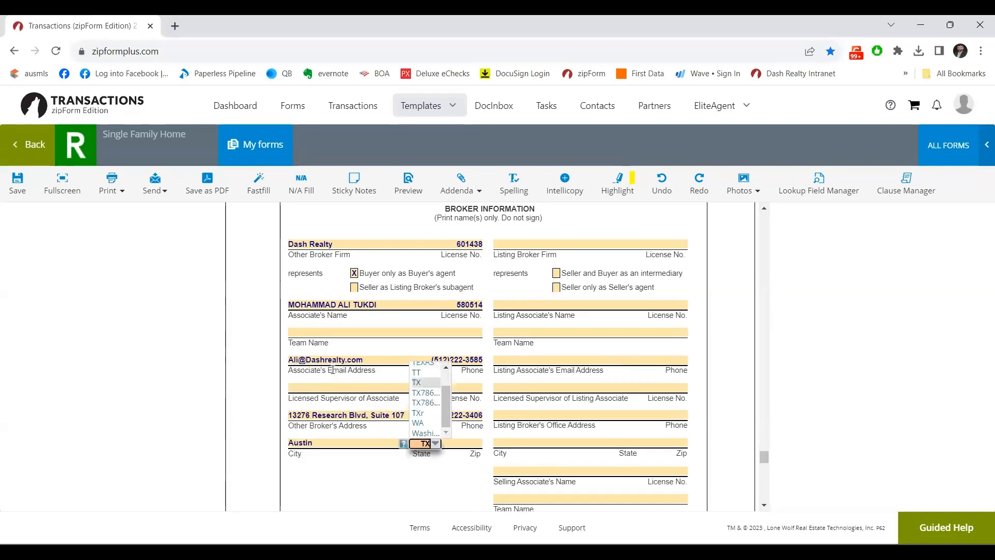
pyautogui.press('Tab')
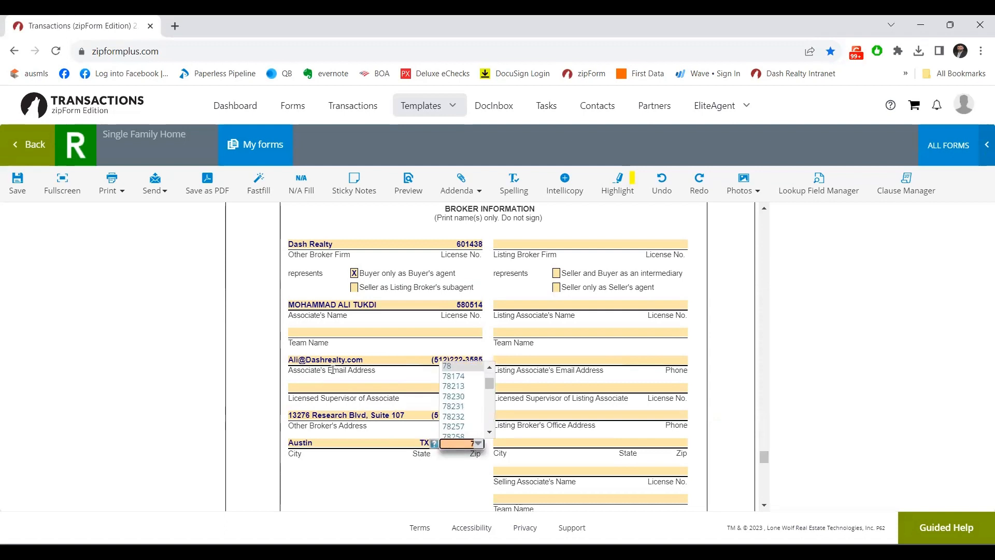
pyautogui.write('785')
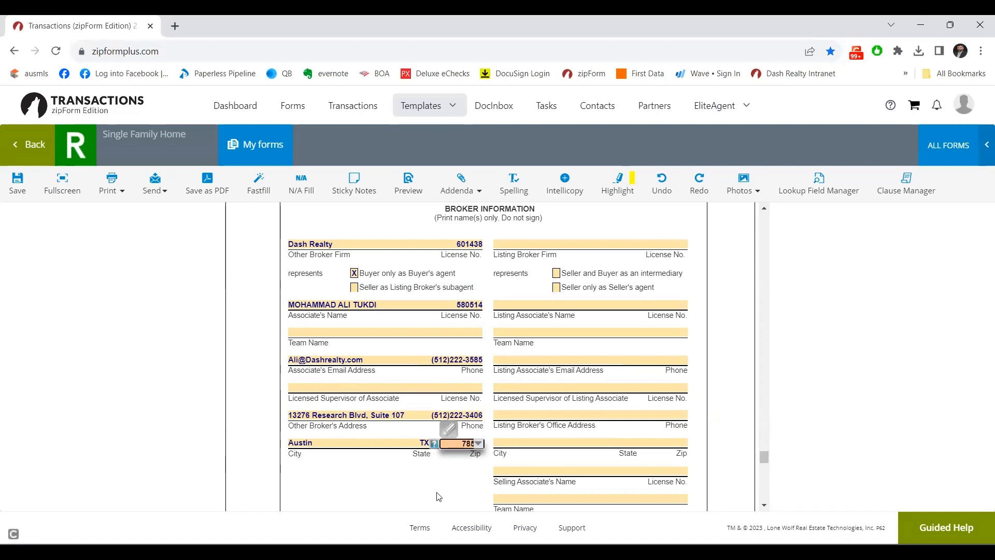
pyautogui.write('50')
pyautogui.click(465, 496)
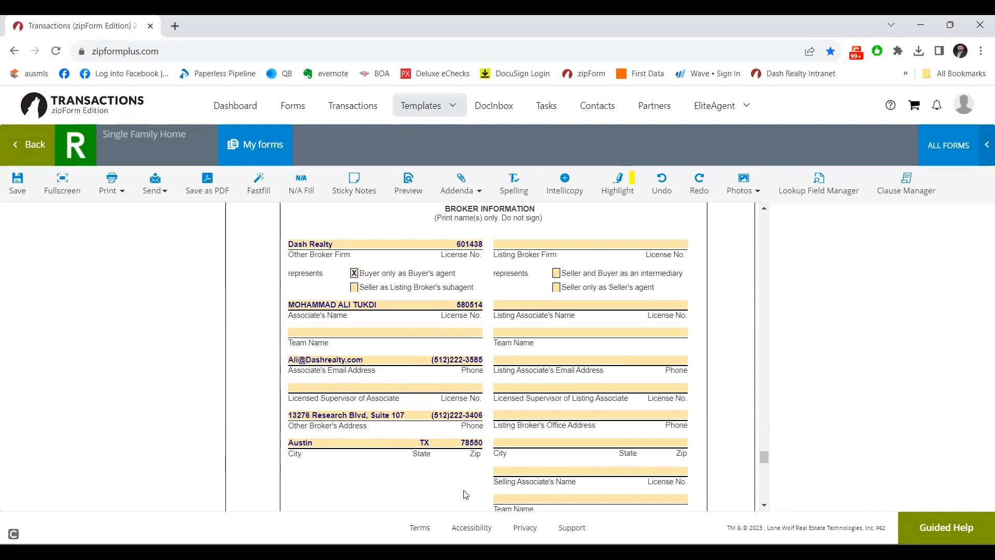
pyautogui.click(474, 446)
pyautogui.moveTo(453, 440); pyautogui.dragTo(581, 441)
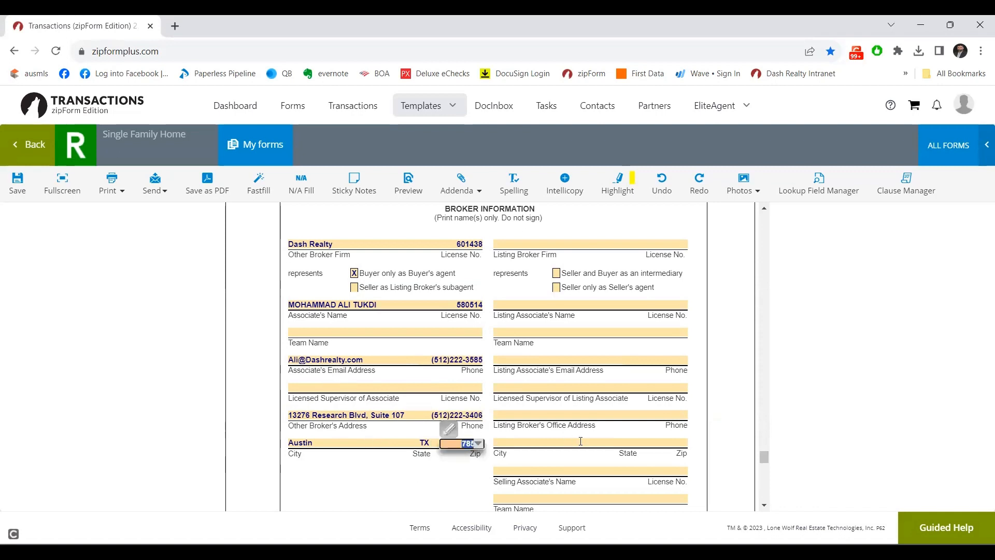
# Retype the other broker's ZIP code with help from the suggestion list.
pyautogui.write('786')
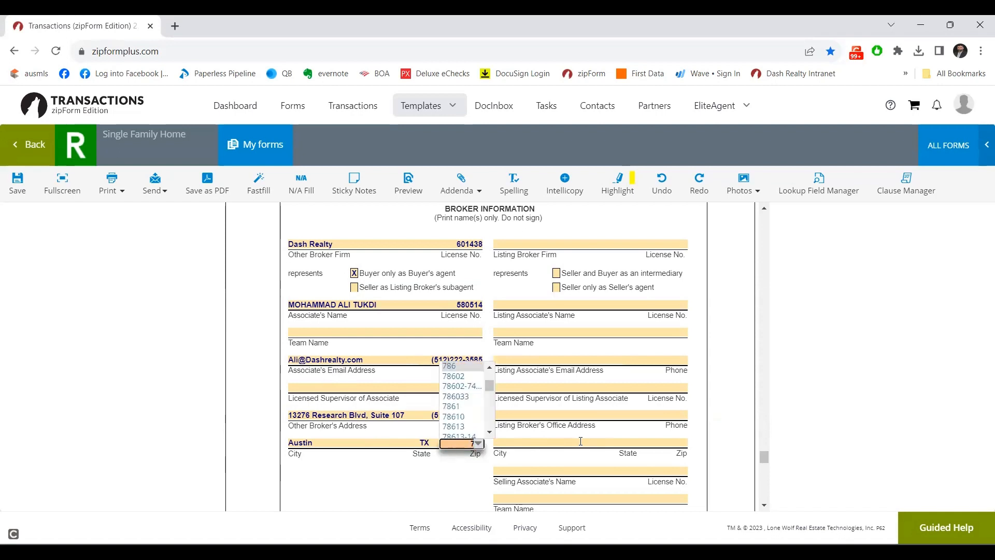
pyautogui.press('BackSpace')
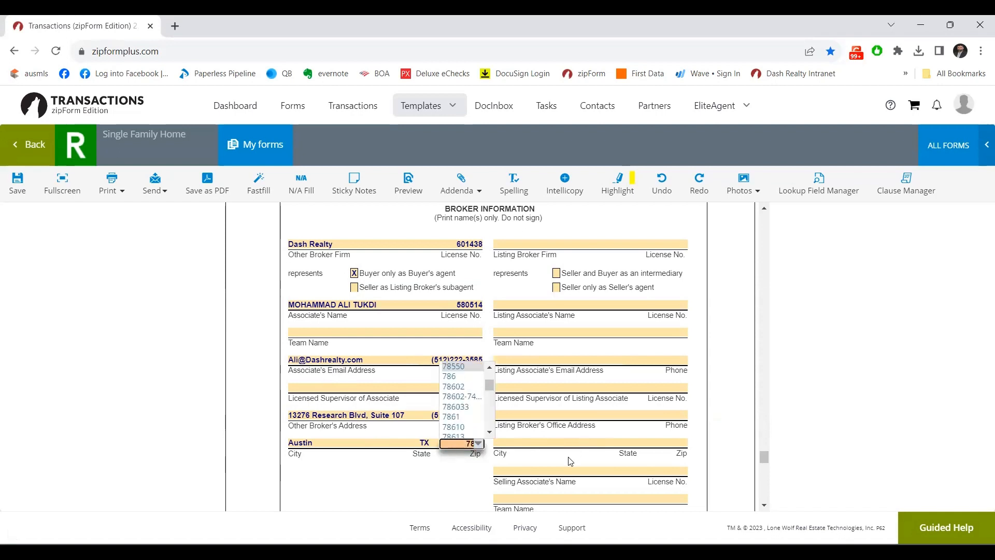
pyautogui.click(569, 461)
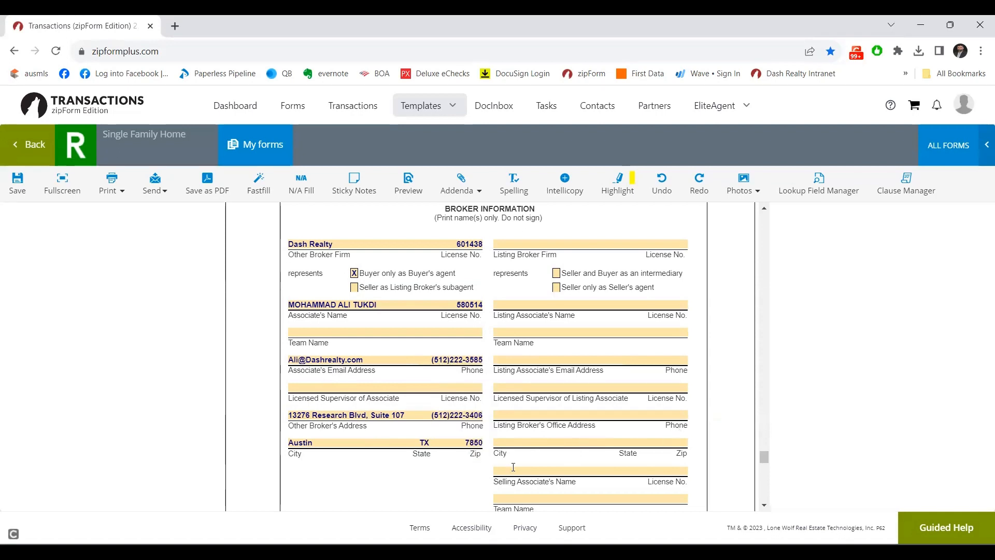
pyautogui.click(476, 445)
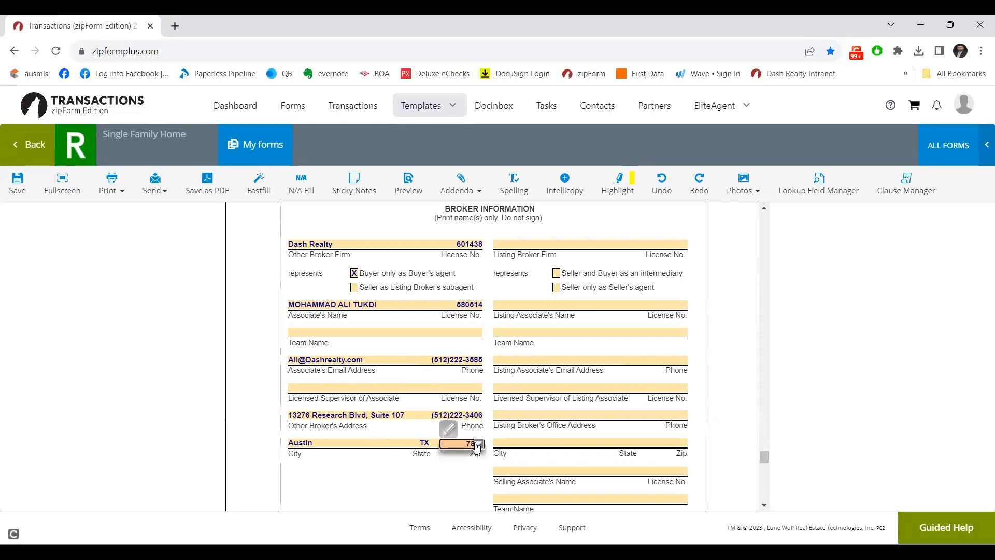
pyautogui.click(478, 444)
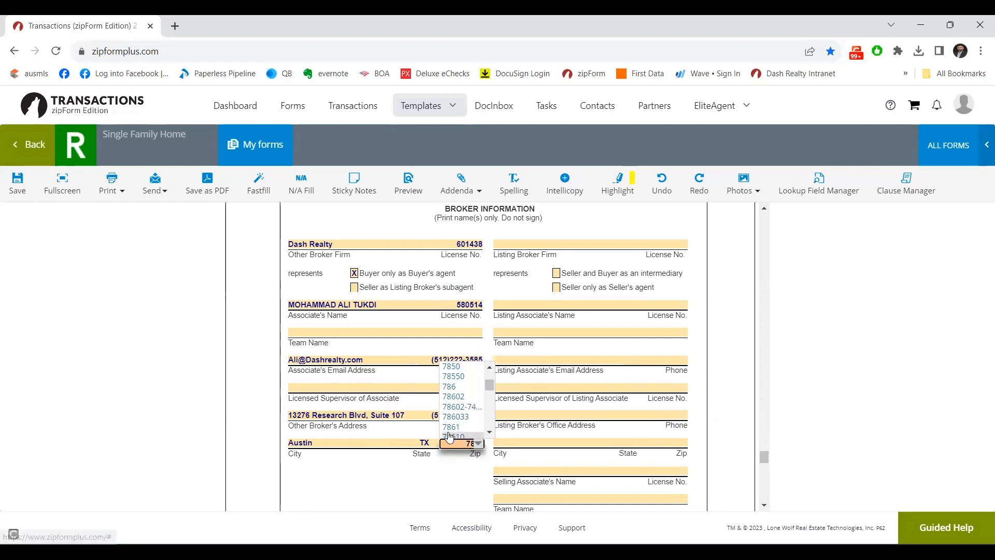
pyautogui.write('7')
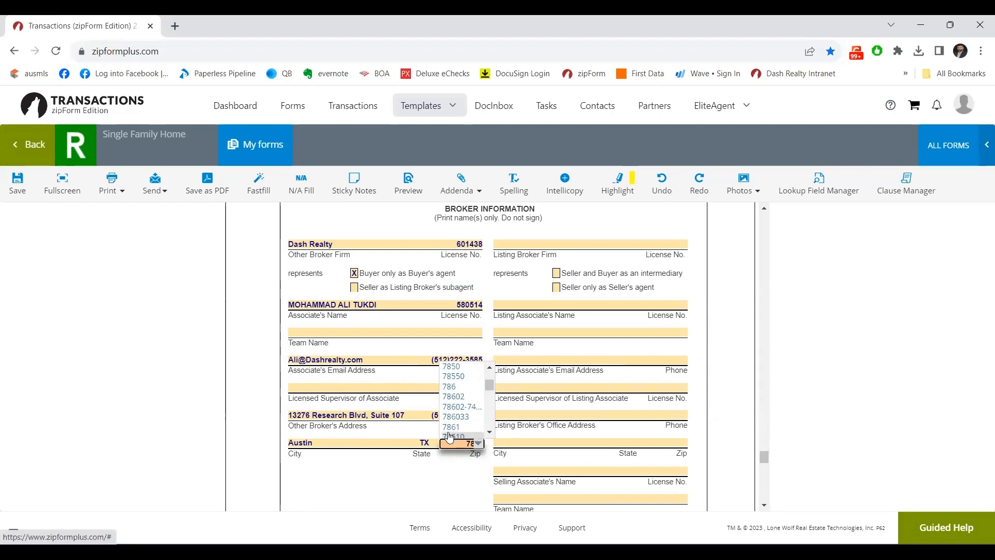
pyautogui.press('BackSpace')
pyautogui.write('750')
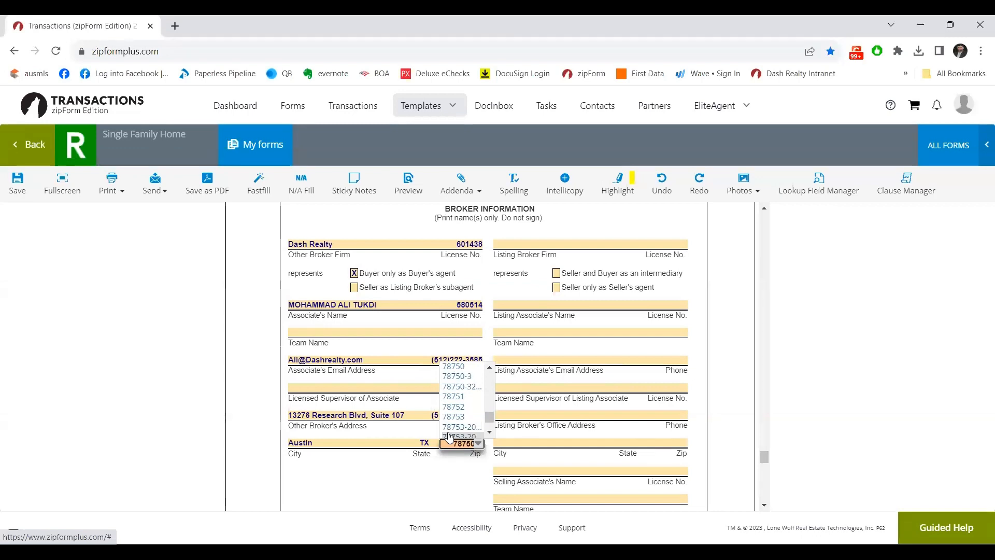
pyautogui.press('Tab')
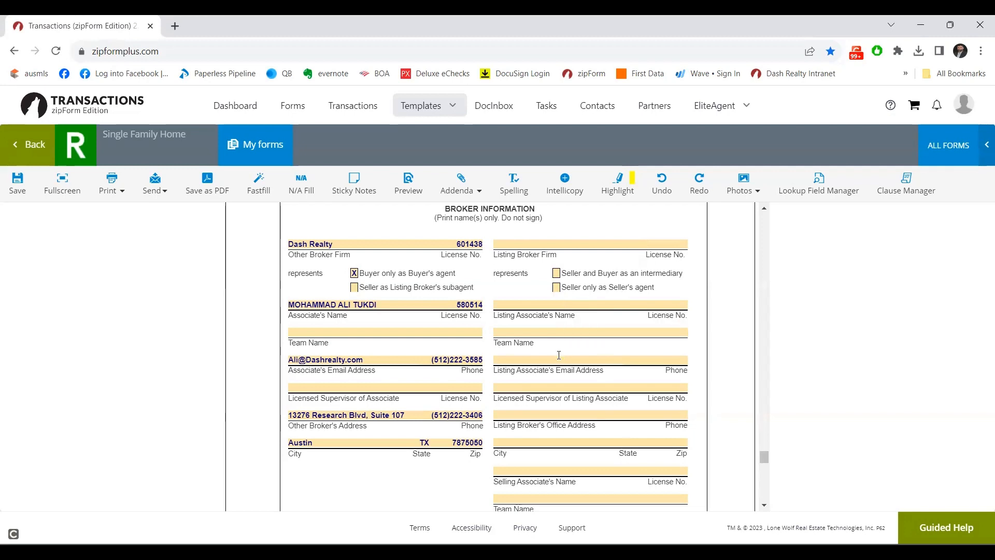
# Uncheck 'Seller and Buyer as an intermediary' and check 'Seller only as Seller's agent' for the Listing Broker.
pyautogui.rightClick(519, 473)
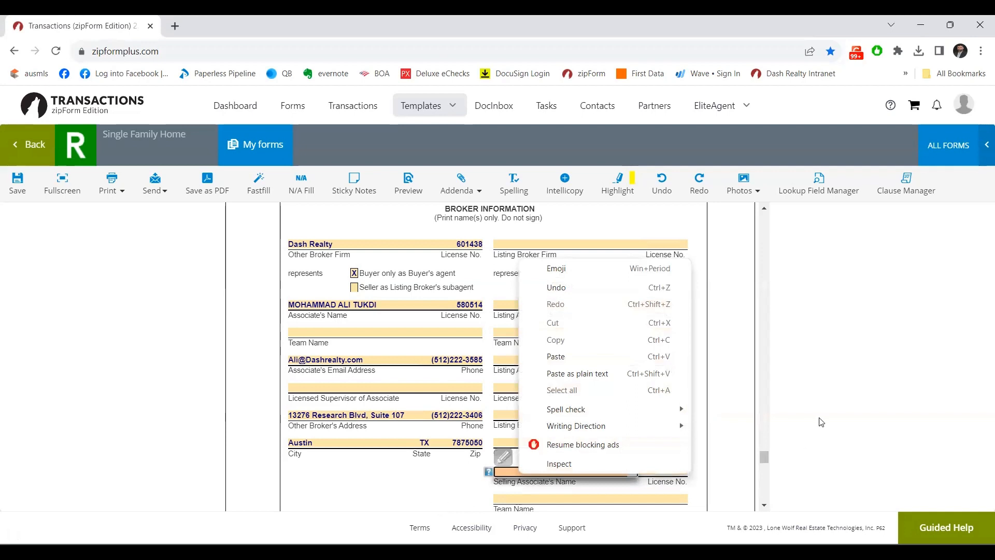
pyautogui.click(754, 418)
pyautogui.rightClick(750, 416)
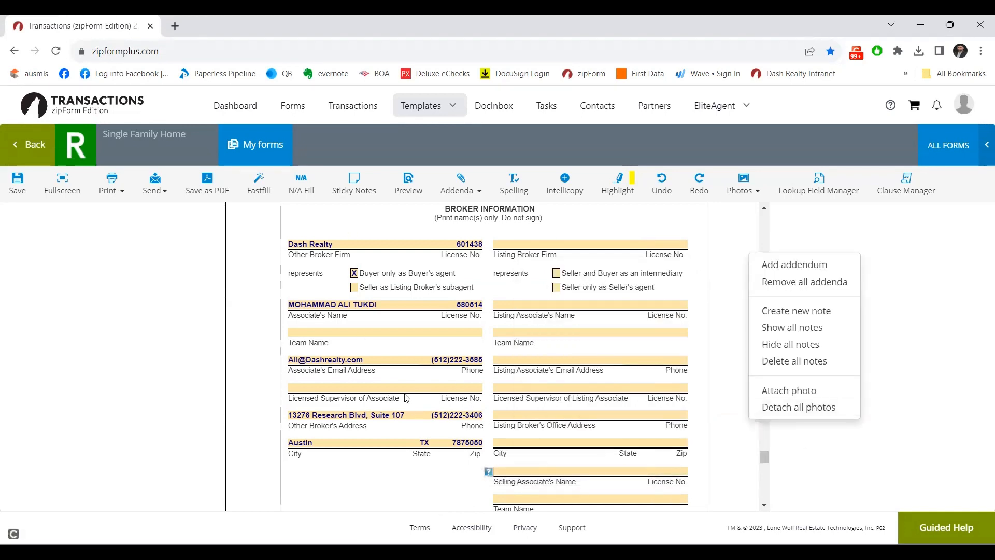
pyautogui.rightClick(556, 273)
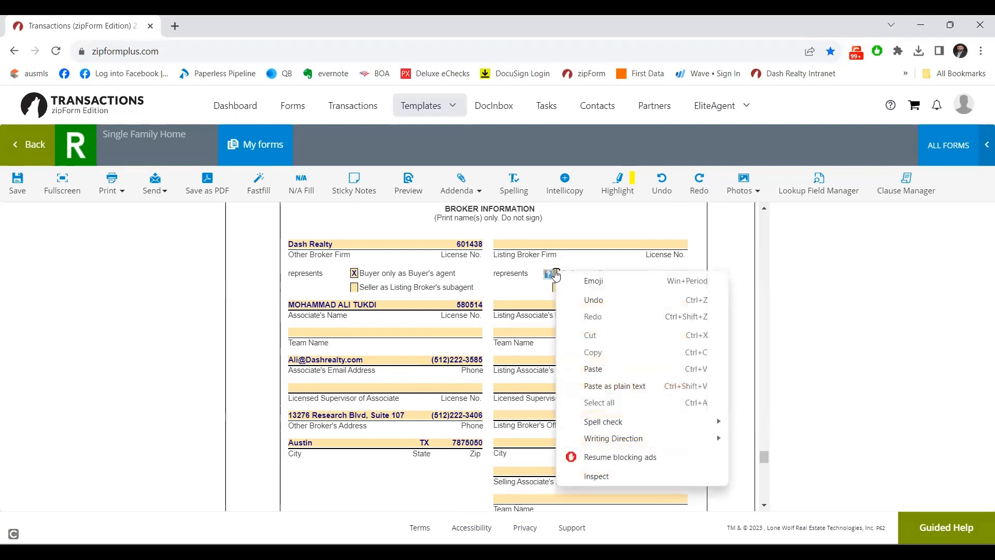
pyautogui.click(556, 273)
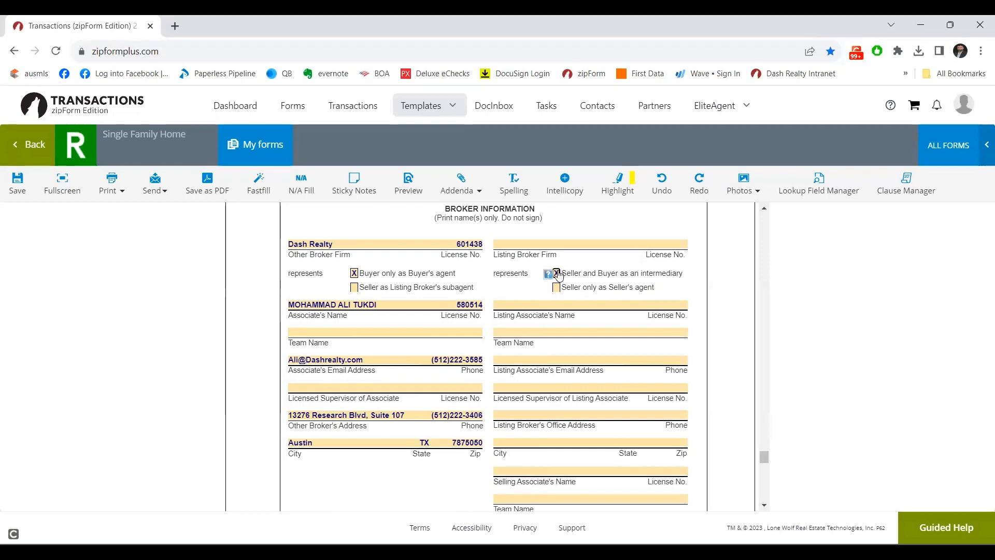
pyautogui.click(557, 273)
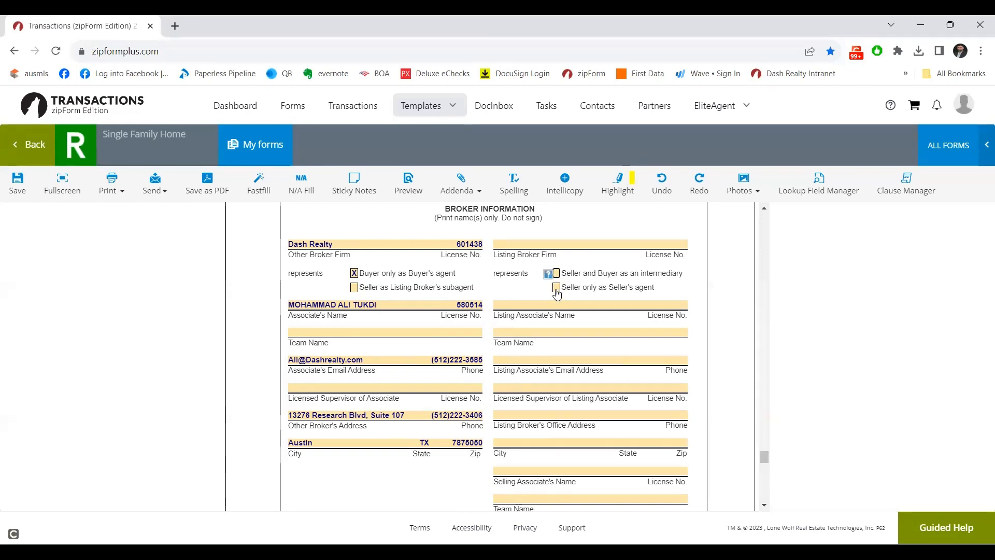
pyautogui.click(556, 288)
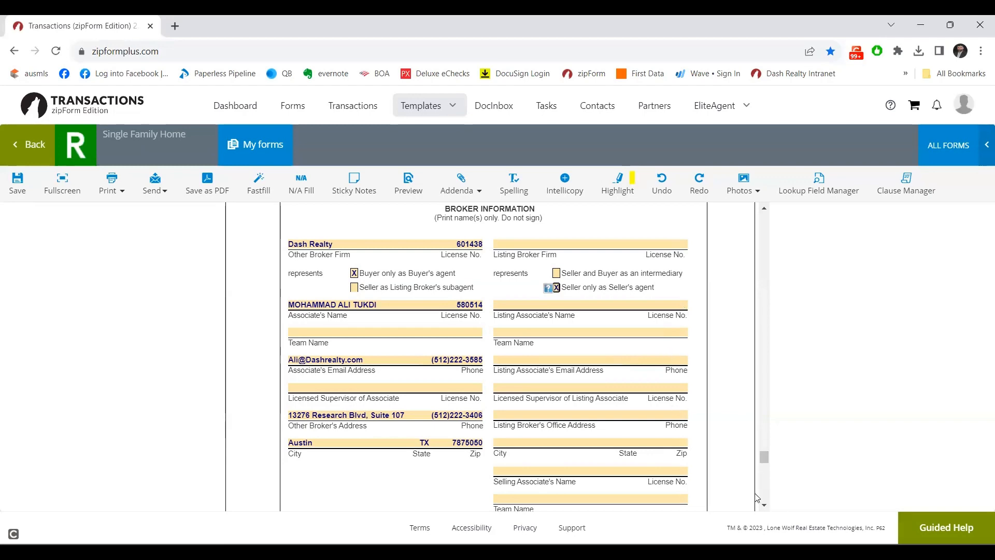
# Enter 'Offering' as the fee the Listing Broker pays the Other Broker in the Disclosure paragraph.
pyautogui.scroll(-7, 763, 509)
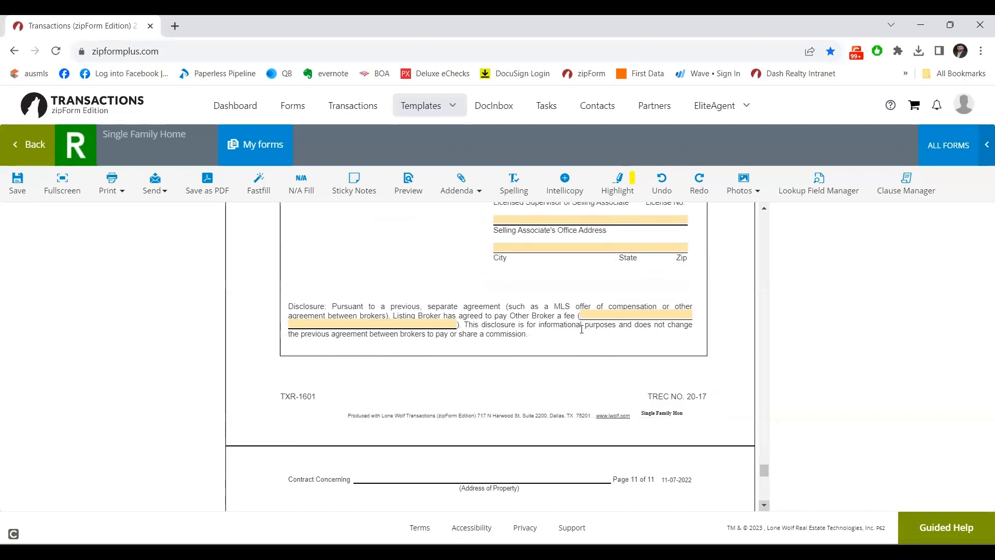
pyautogui.click(593, 315)
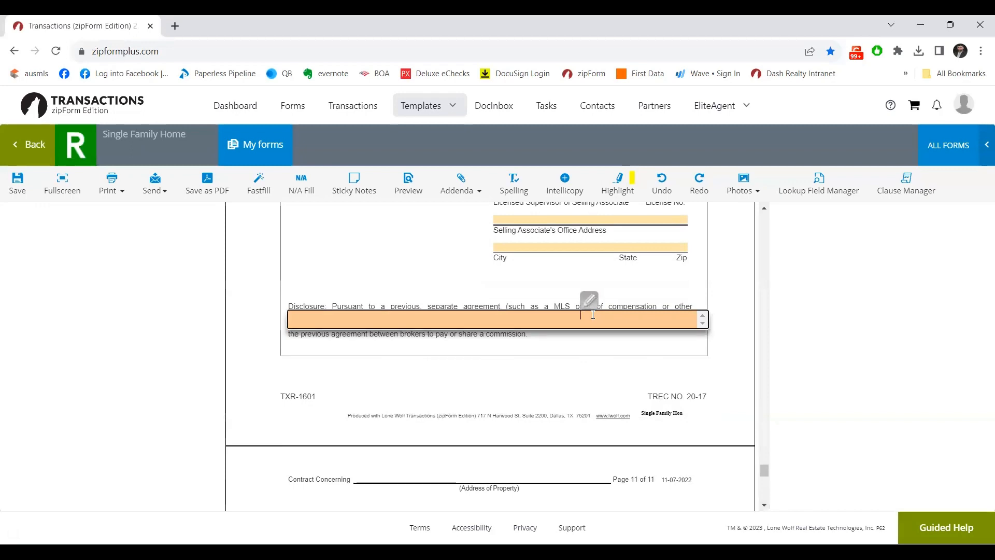
pyautogui.write('Offering')
pyautogui.press('Tab')
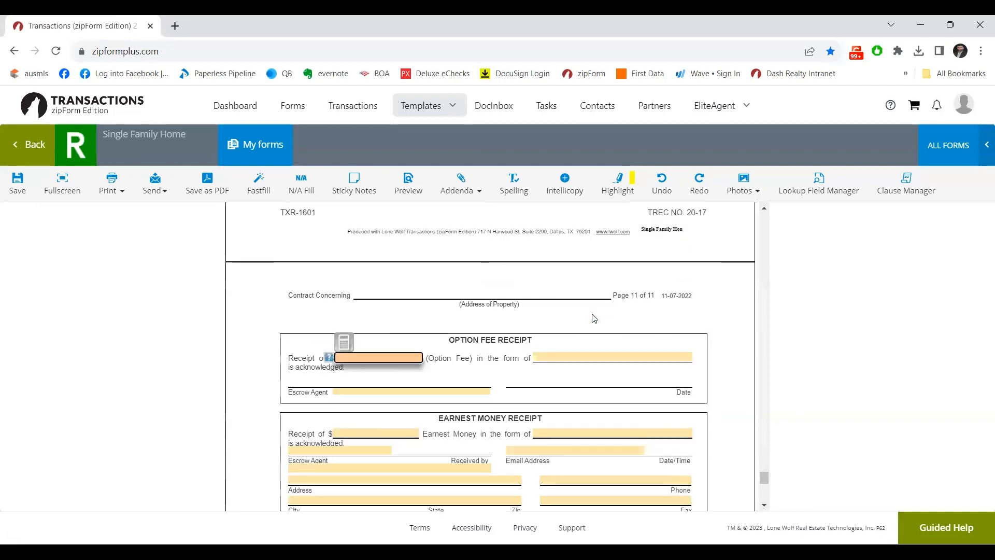
pyautogui.scroll(5, 595, 318)
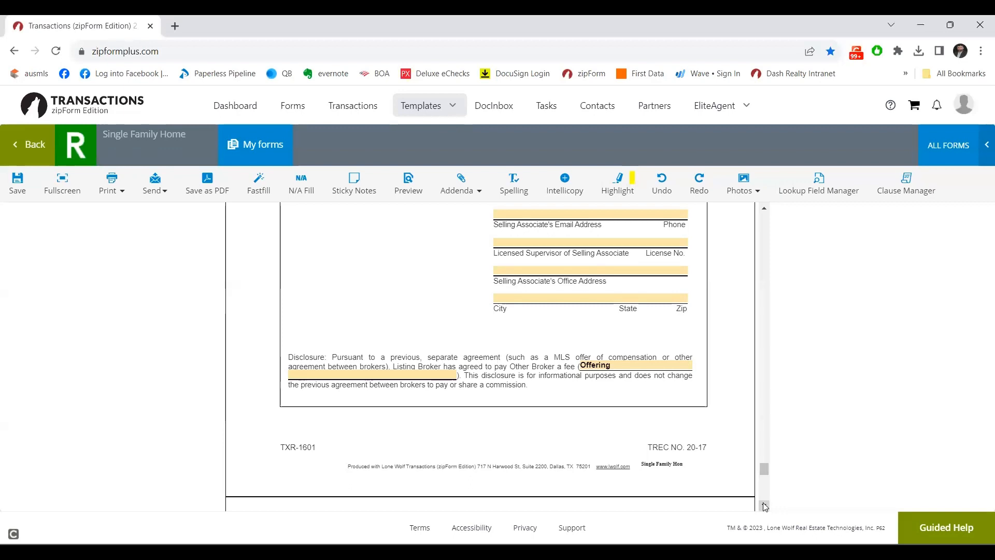
pyautogui.scroll(-3, 764, 505)
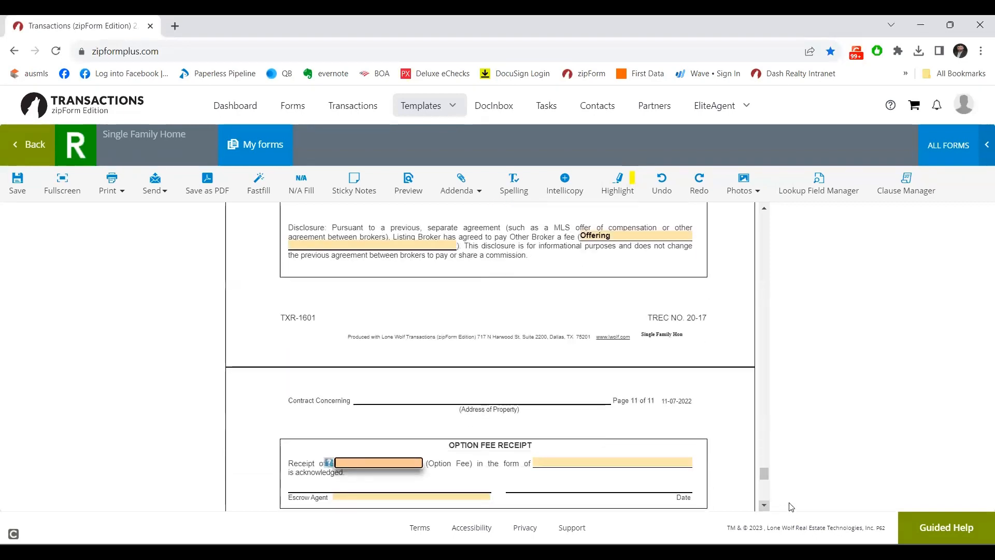
pyautogui.scroll(-8, 762, 505)
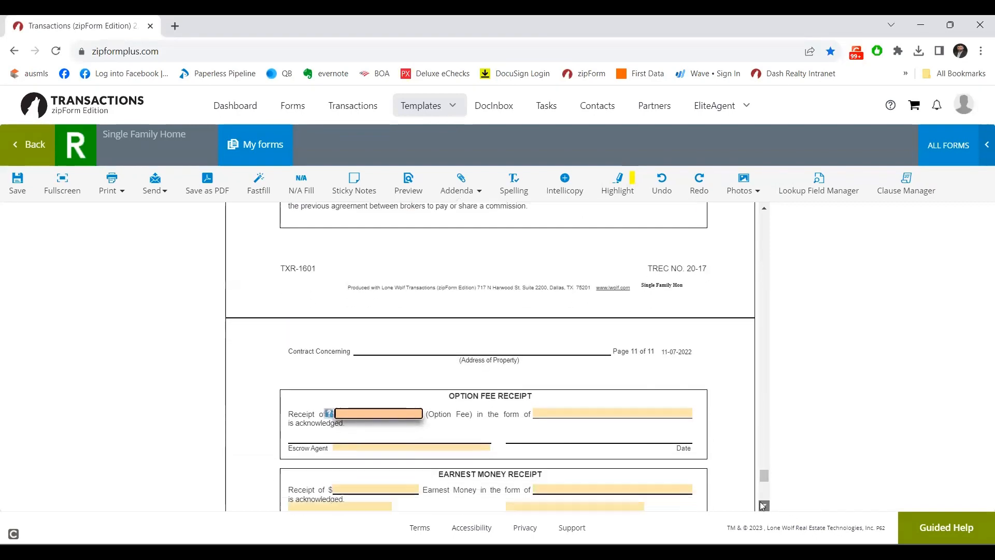
pyautogui.click(762, 505)
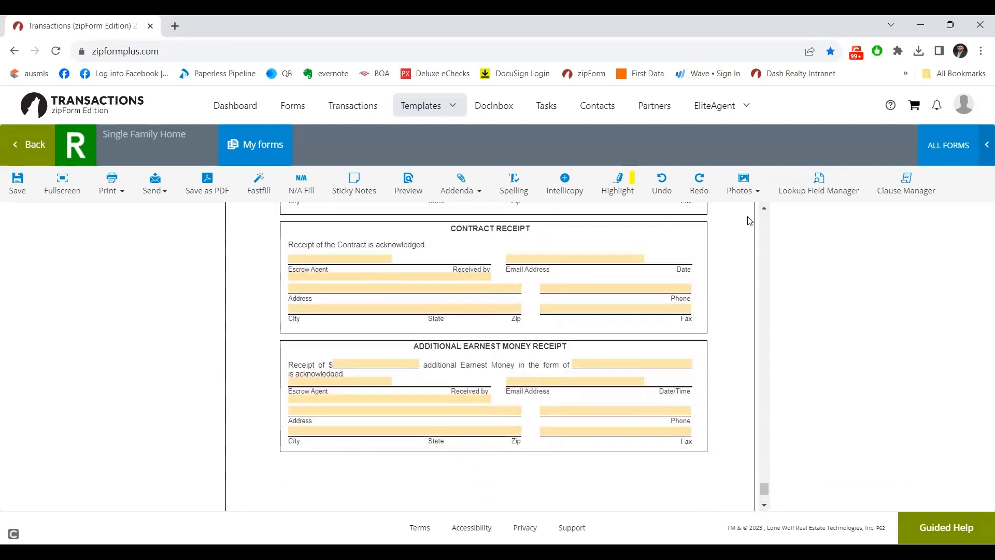
pyautogui.click(763, 210)
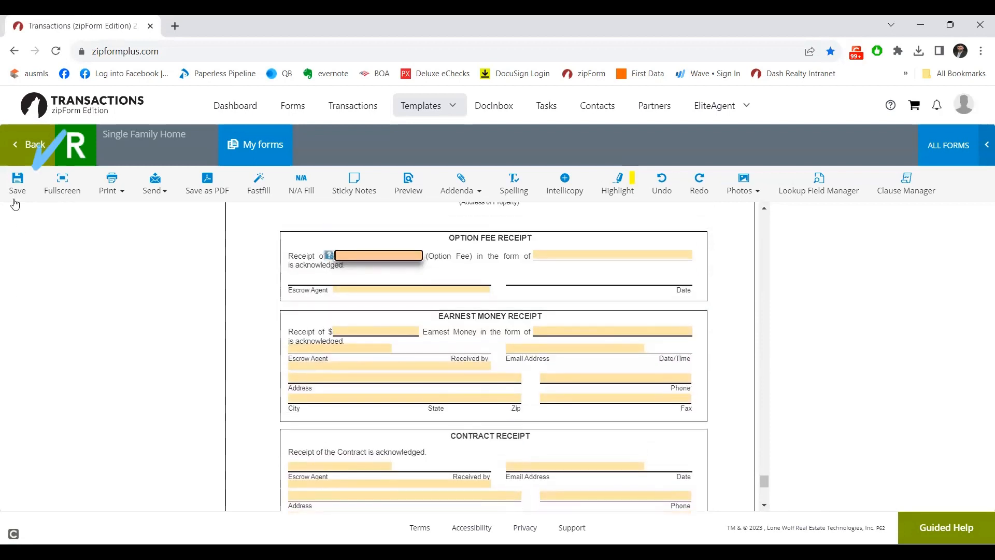
# Save the Single Family Home template and go back to the Templates list.
pyautogui.click(16, 184)
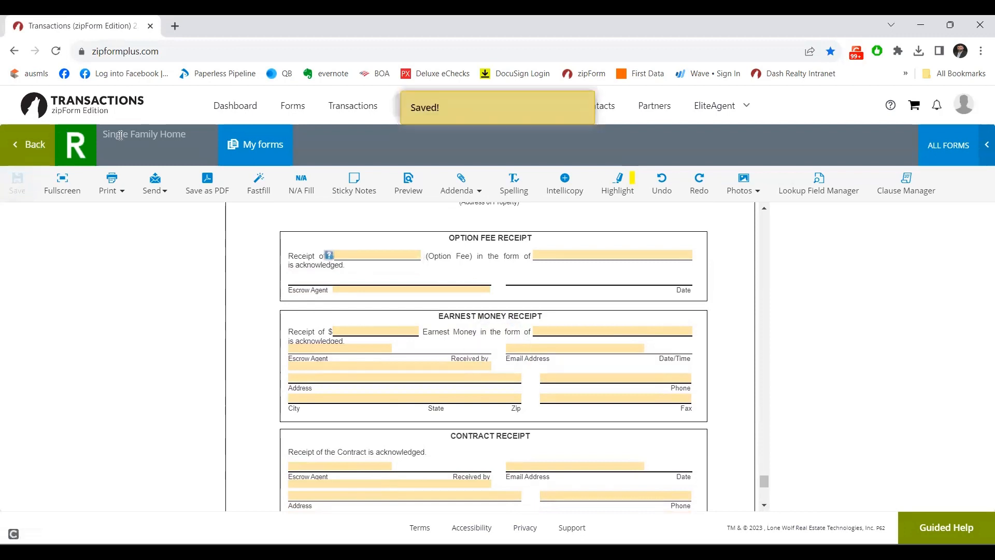
pyautogui.click(37, 152)
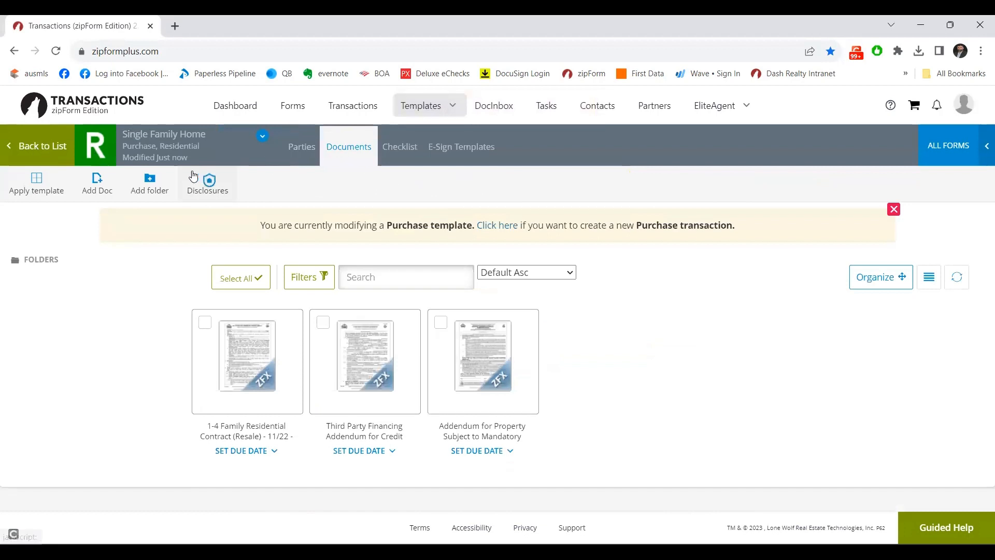
pyautogui.click(50, 147)
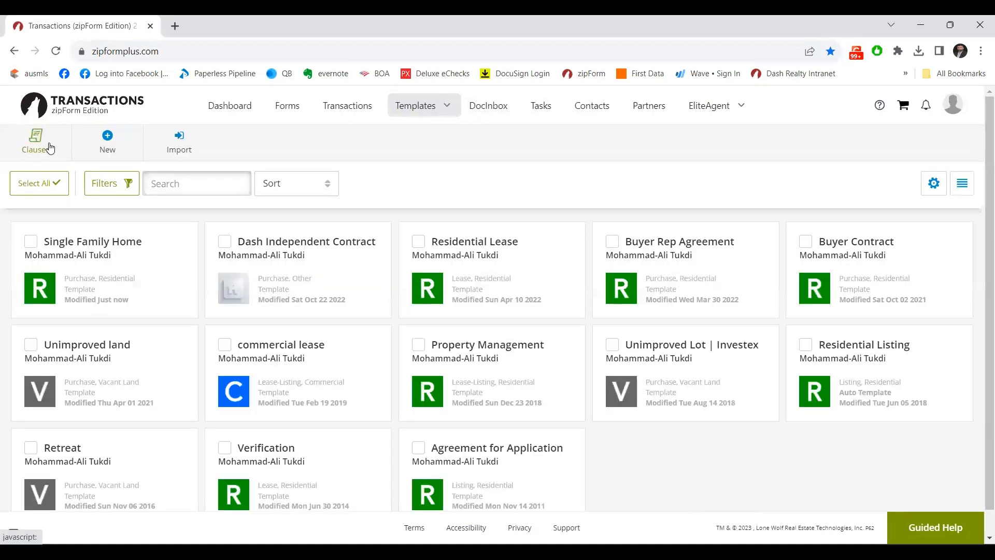